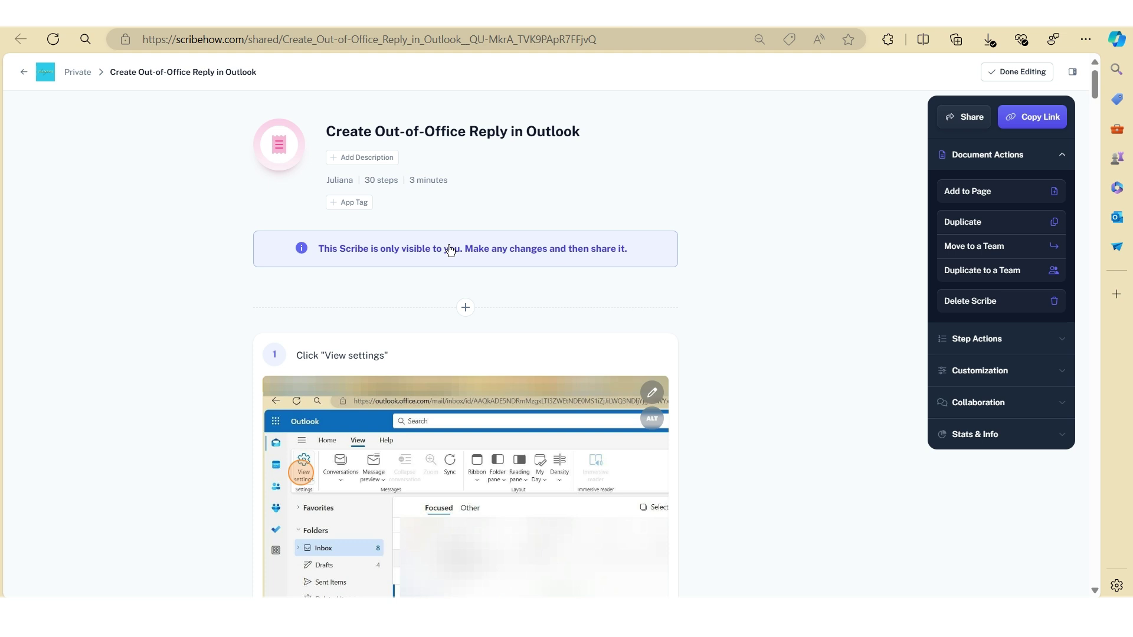
Step: Delete step 3, 'Click "Turn on automatic replies"', and confirm the deletion
{"action": "scroll", "coordinate": [450, 249], "scroll_direction": "down", "scroll_amount": 10}
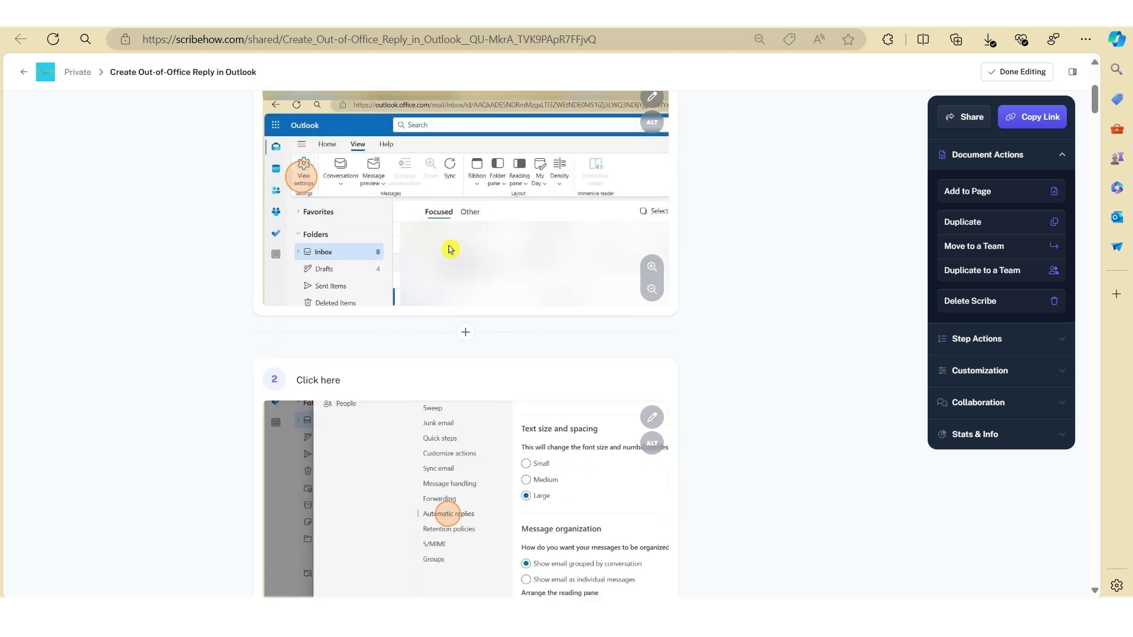
{"action": "scroll", "coordinate": [450, 250], "scroll_direction": "down", "scroll_amount": 2}
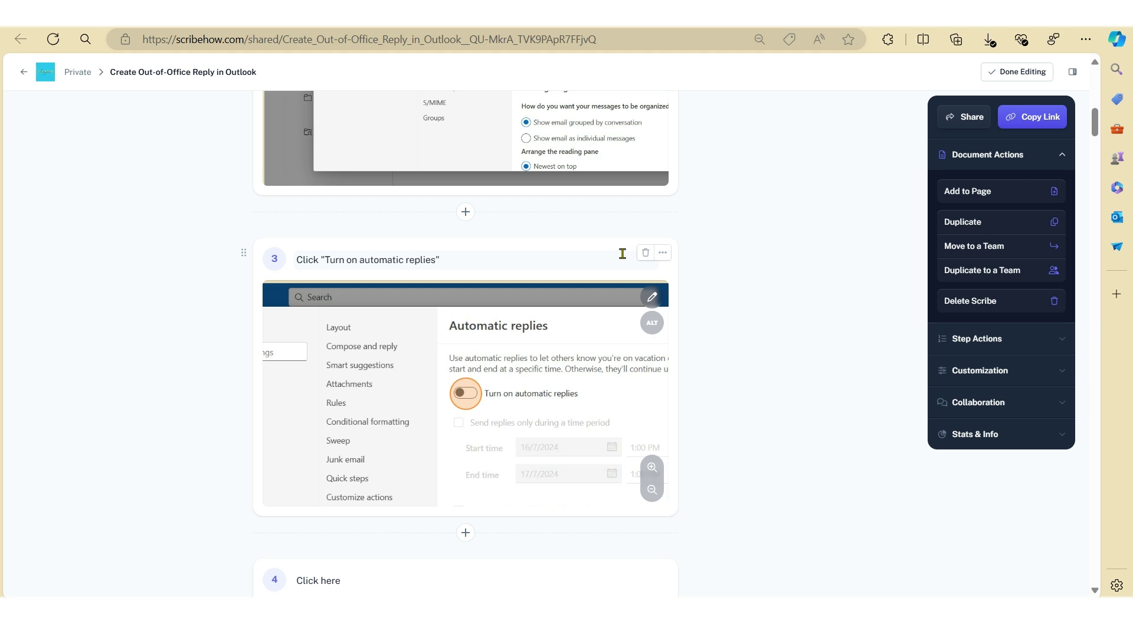
{"action": "left_click", "coordinate": [646, 253]}
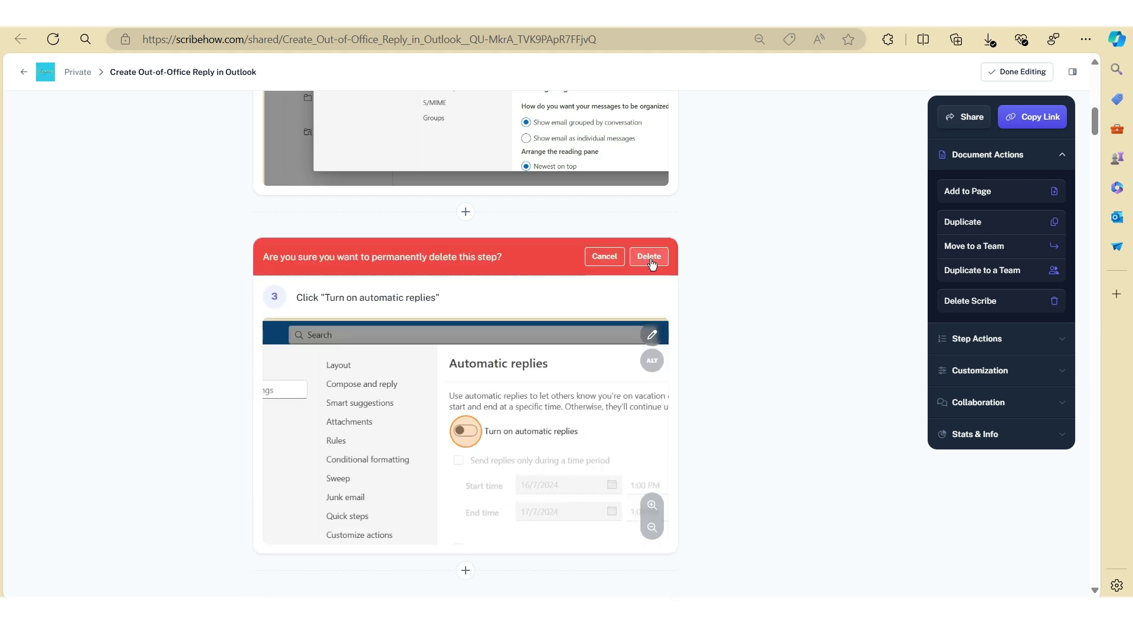
{"action": "left_click", "coordinate": [650, 258]}
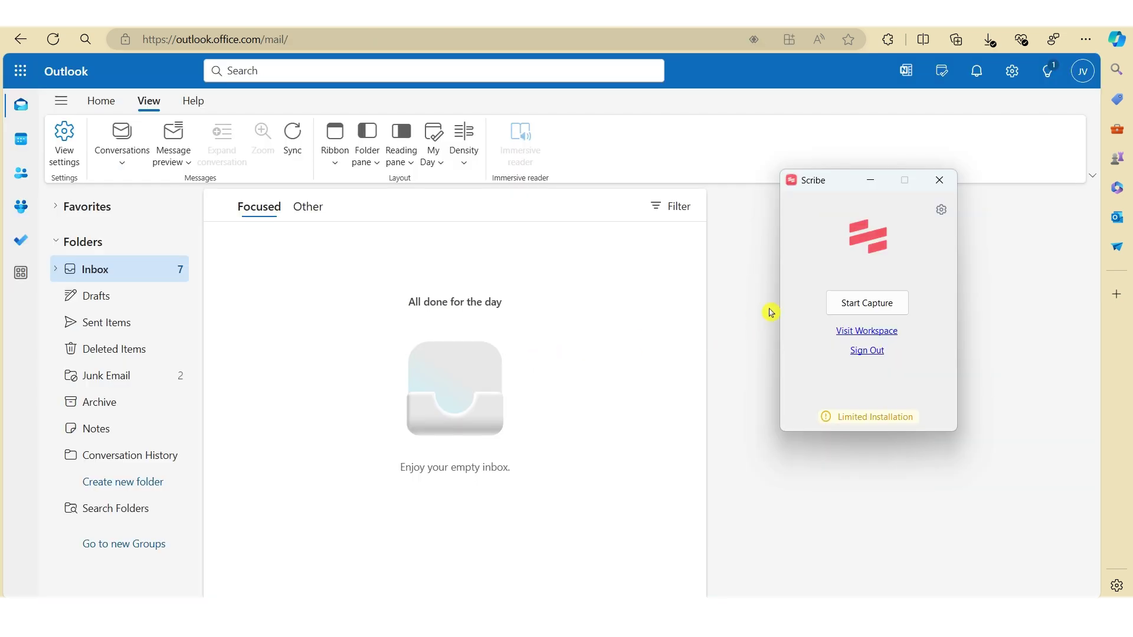
Step: Capture switching on automatic replies through Outlook's View settings, then stop the capture
{"action": "left_click", "coordinate": [852, 304]}
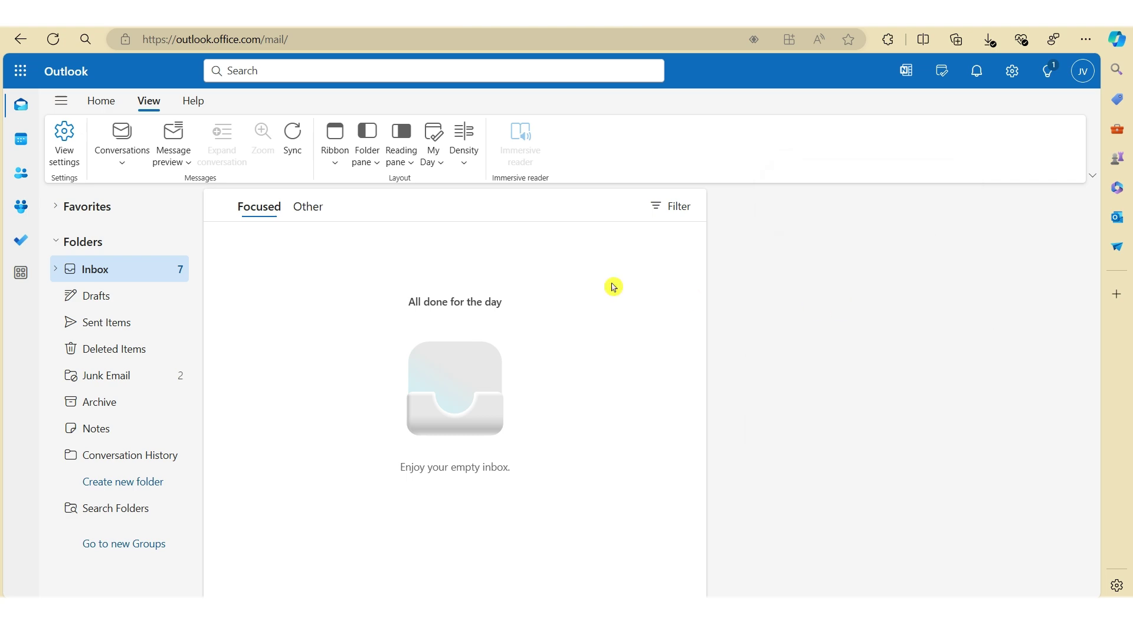
{"action": "left_click", "coordinate": [65, 158]}
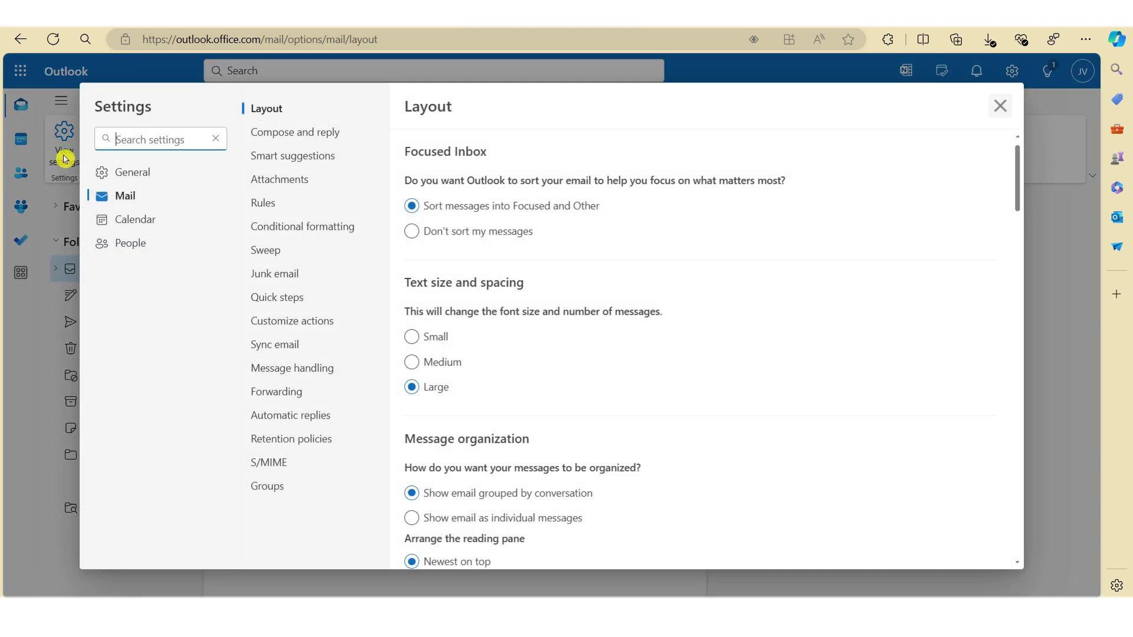
{"action": "left_click", "coordinate": [272, 415]}
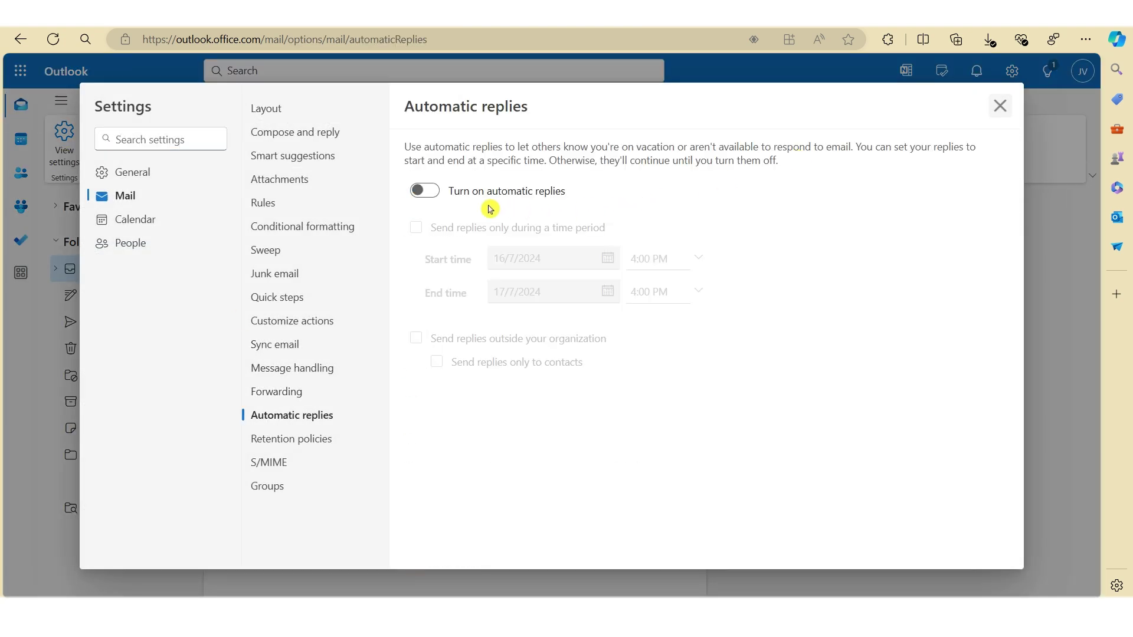
{"action": "left_click", "coordinate": [423, 197]}
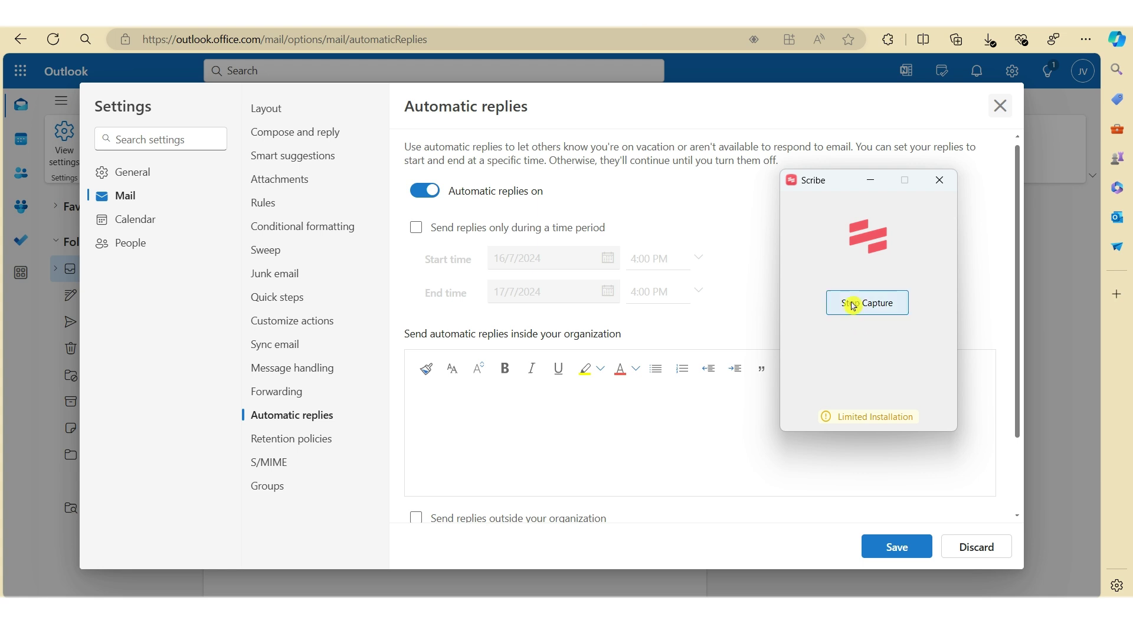
{"action": "left_click", "coordinate": [861, 301]}
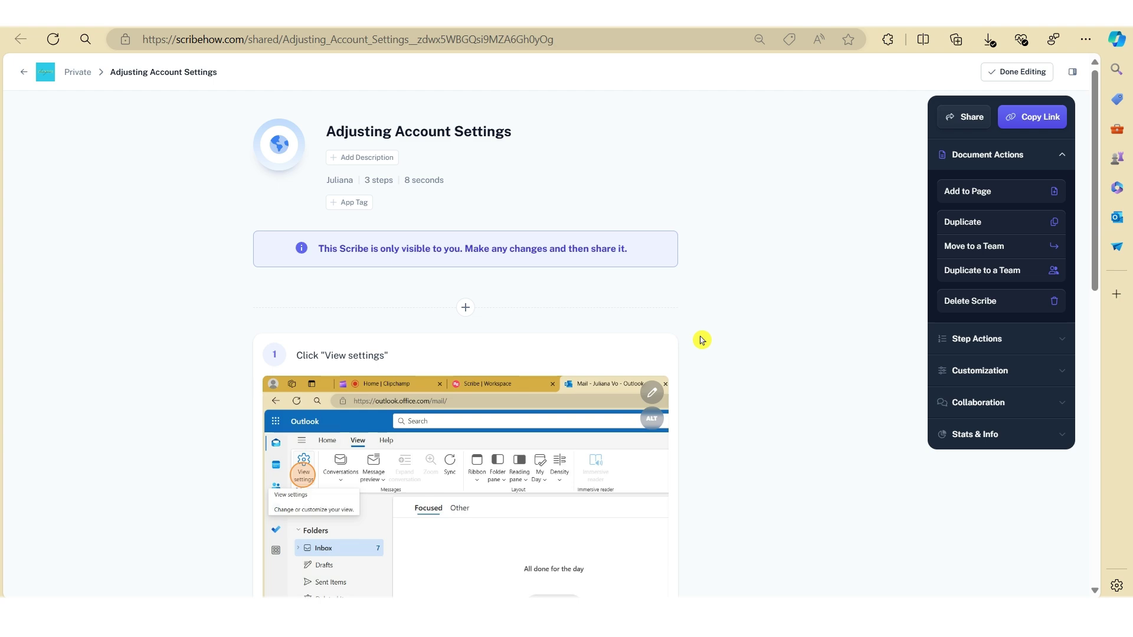
Step: Tick step 3, the automatic-replies screenshot, in the Adjusting Account Settings guide
{"action": "scroll", "coordinate": [702, 340], "scroll_direction": "down", "scroll_amount": 3}
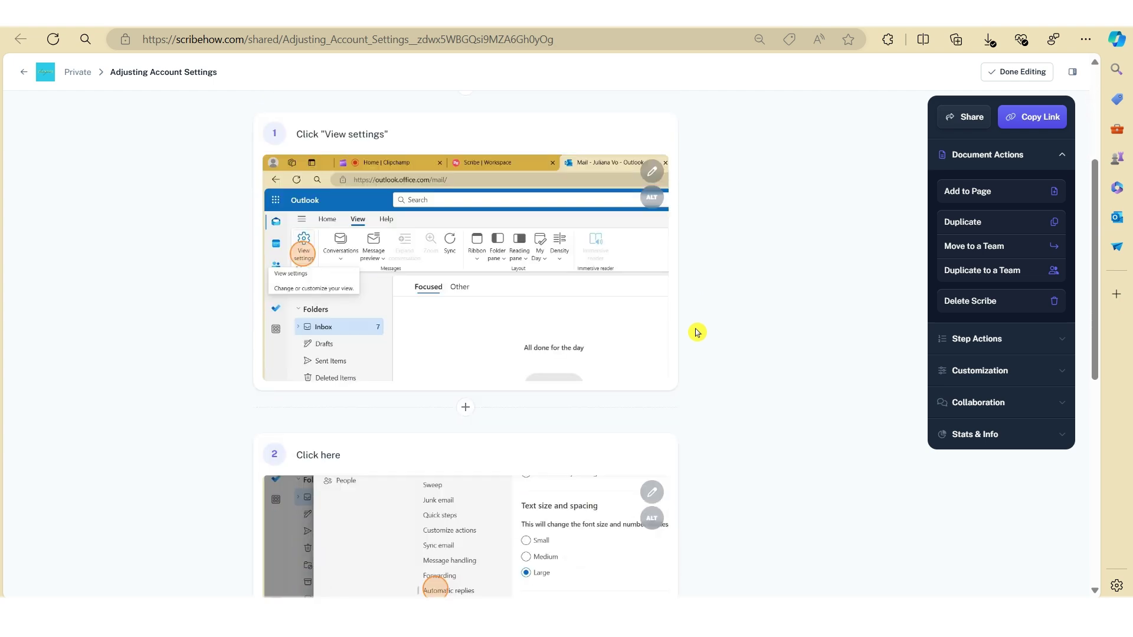
{"action": "scroll", "coordinate": [697, 332], "scroll_direction": "down", "scroll_amount": 7}
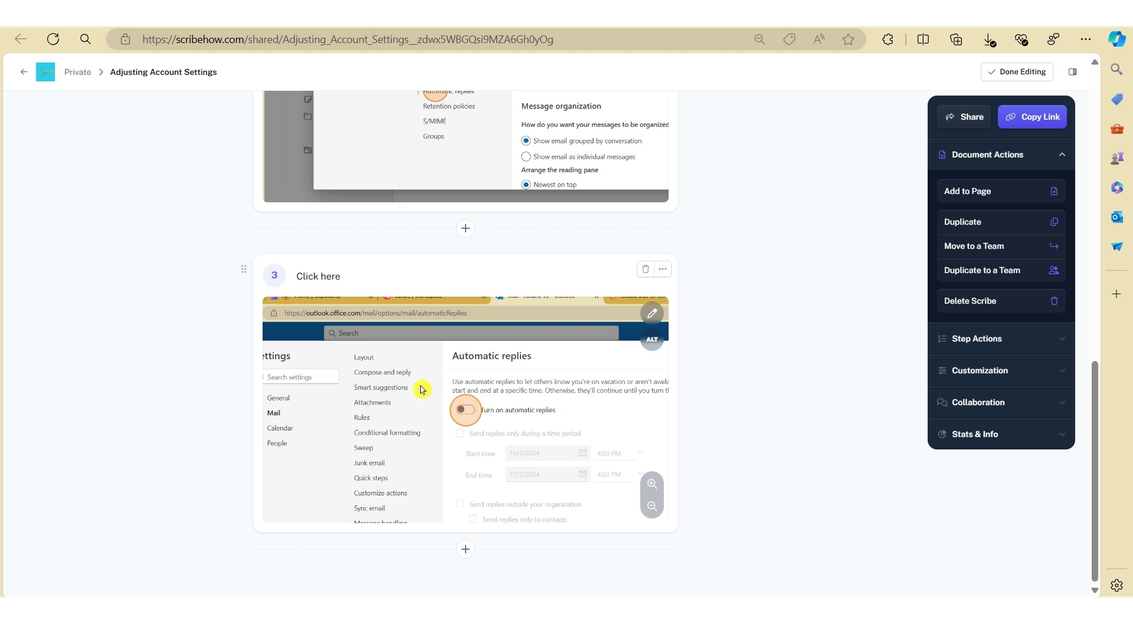
{"action": "left_click", "coordinate": [275, 278]}
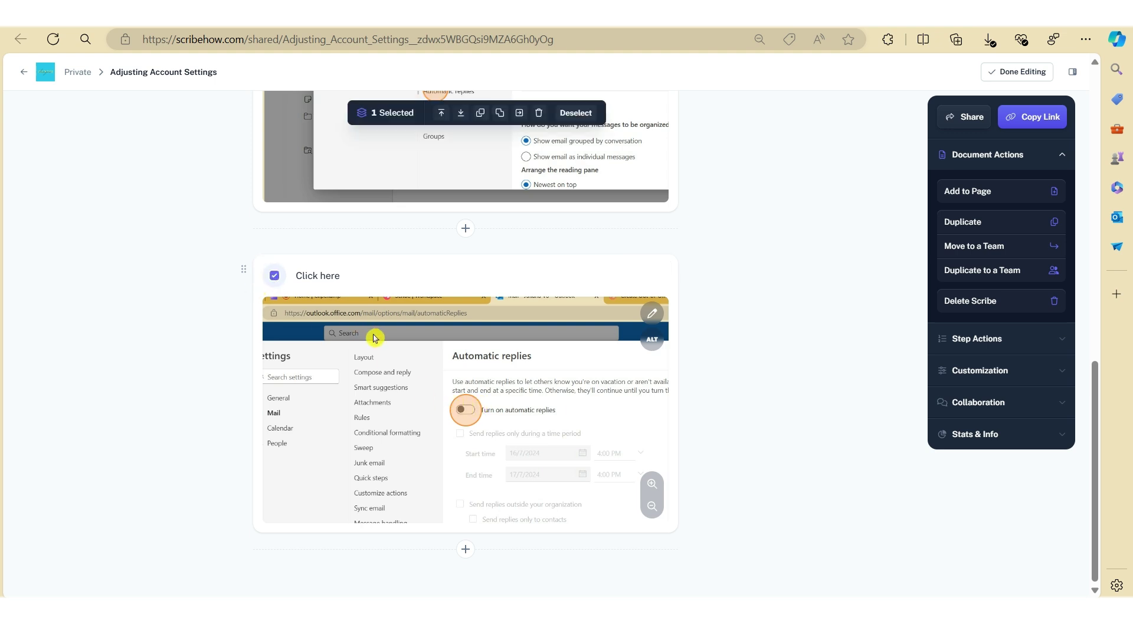
{"action": "scroll", "coordinate": [371, 336], "scroll_direction": "up", "scroll_amount": 3}
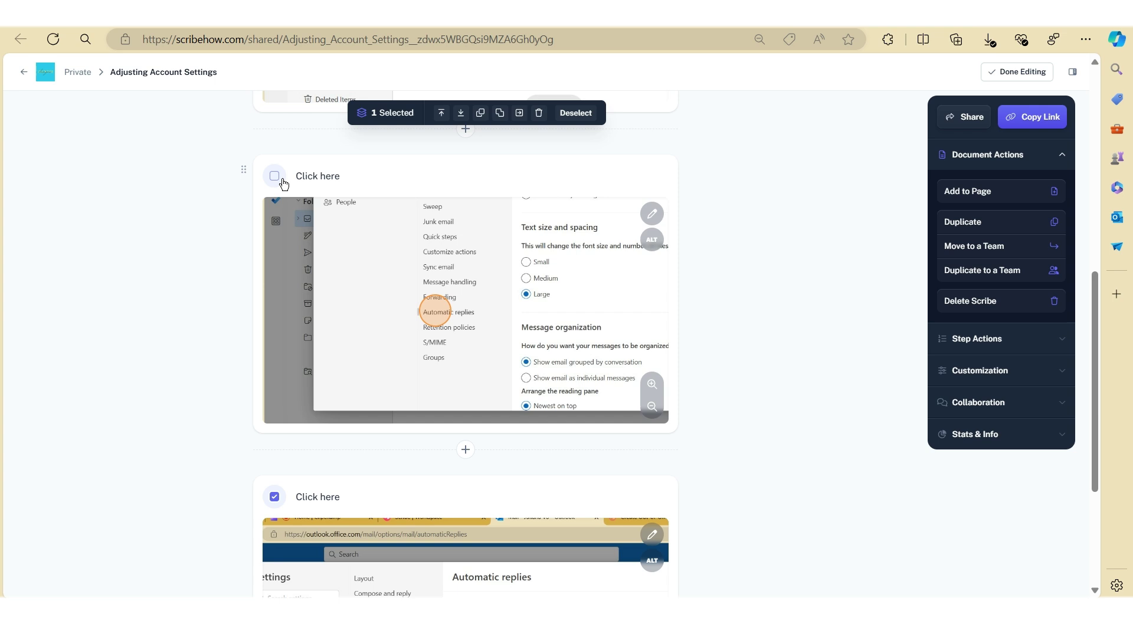
{"action": "scroll", "coordinate": [458, 384], "scroll_direction": "down", "scroll_amount": 3}
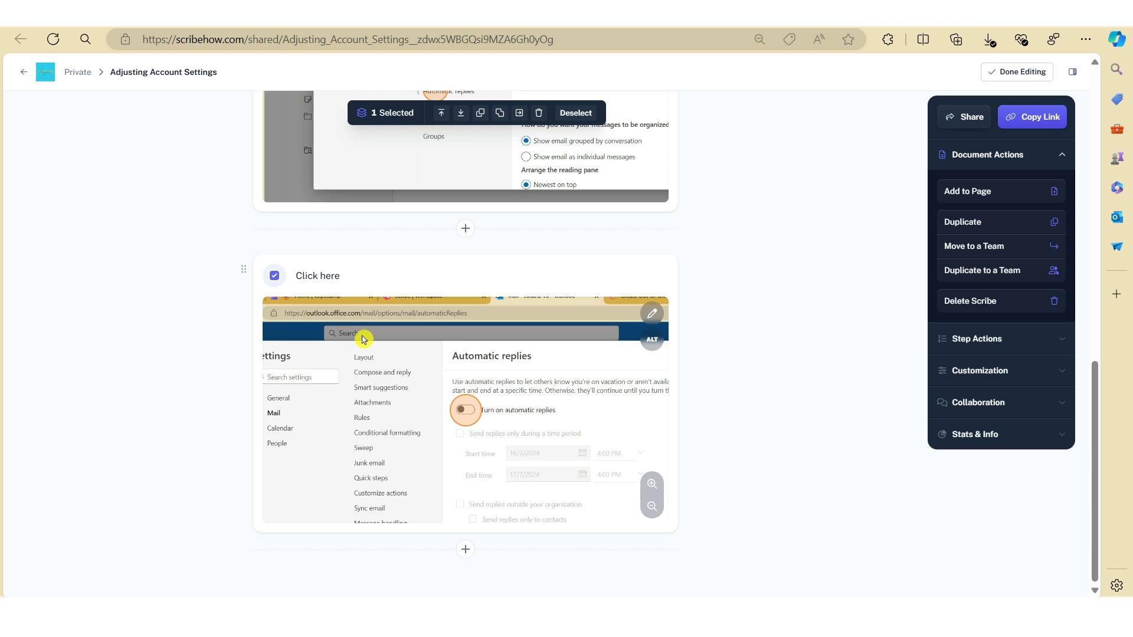
Step: Copy the selected step to the guide found by searching 'Create'
{"action": "left_click", "coordinate": [519, 113]}
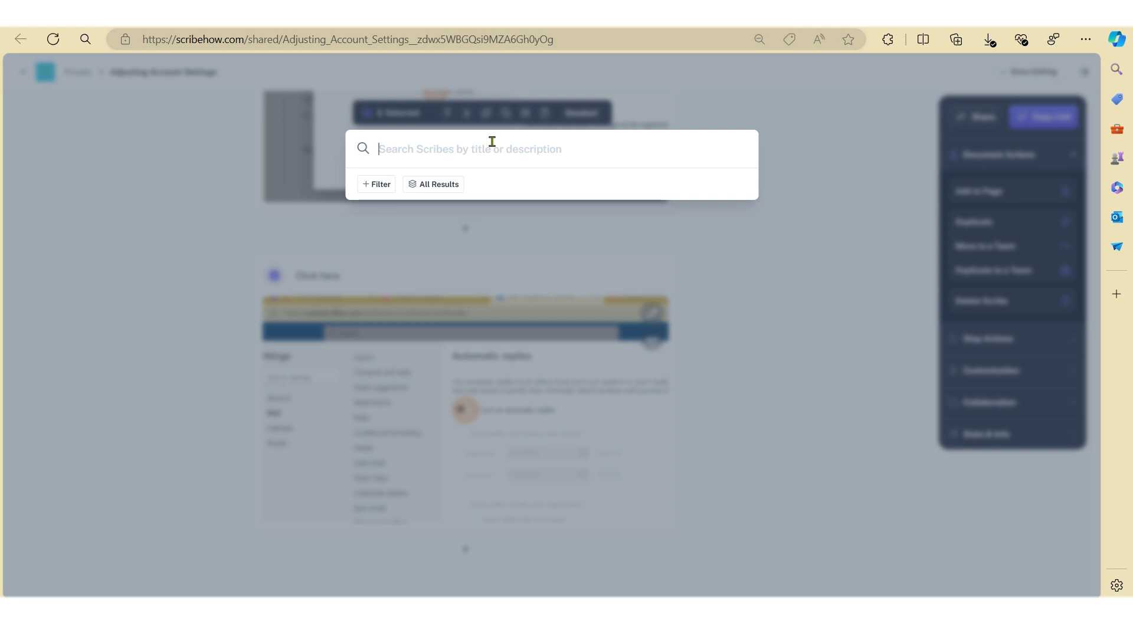
{"action": "type", "text": "Cre"}
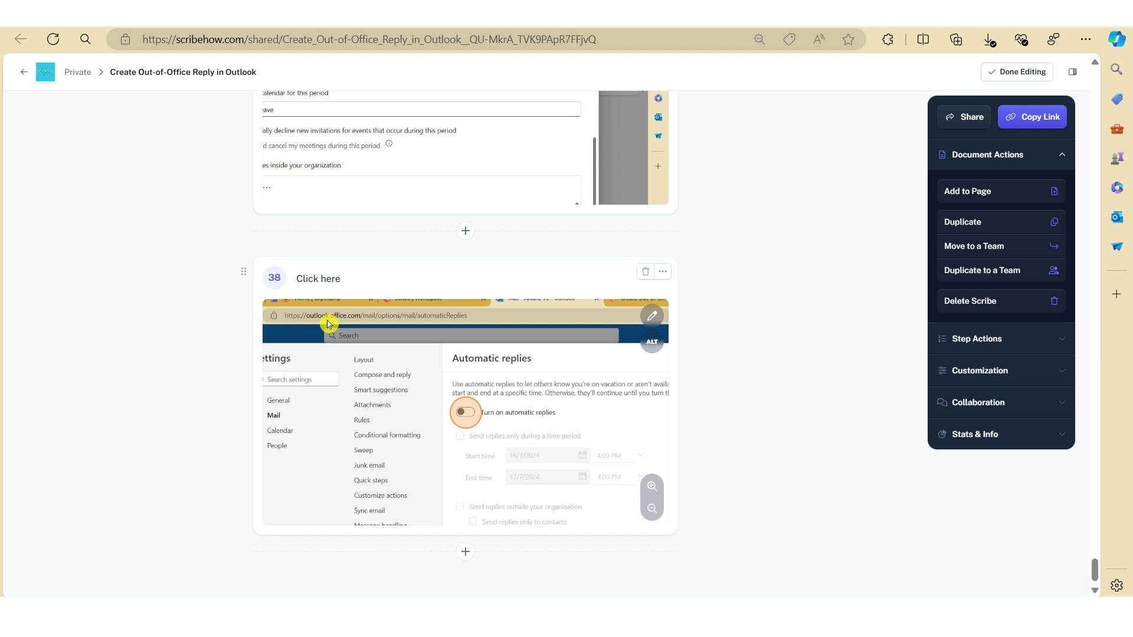
Step: Send copied step 38 to the top, then drag it down to position 3
{"action": "left_click", "coordinate": [278, 285]}
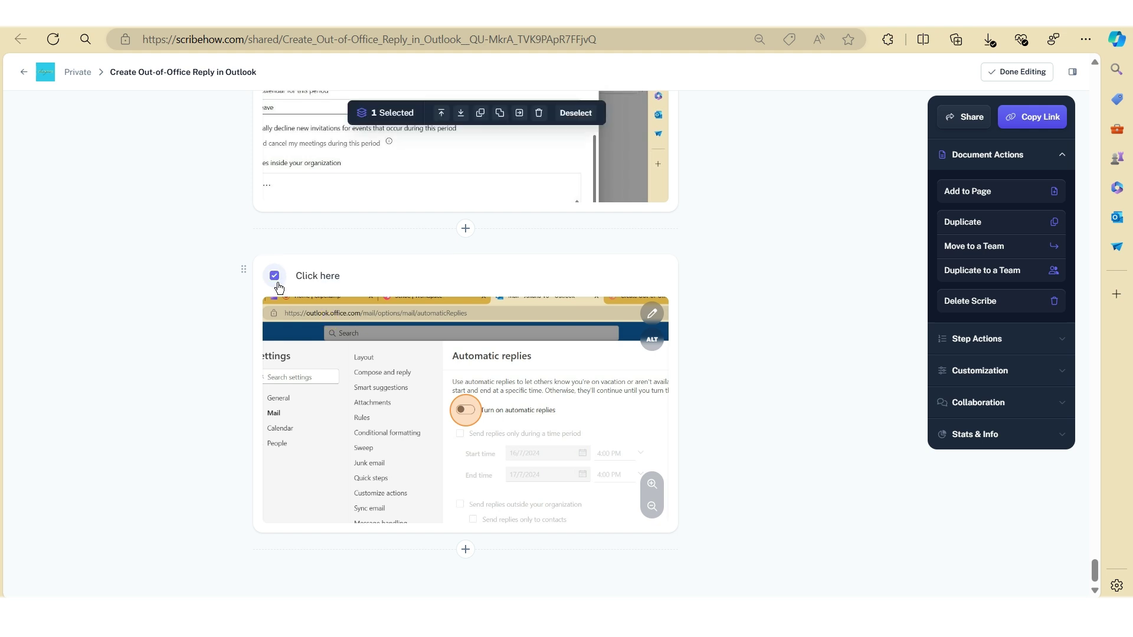
{"action": "left_click", "coordinate": [442, 119]}
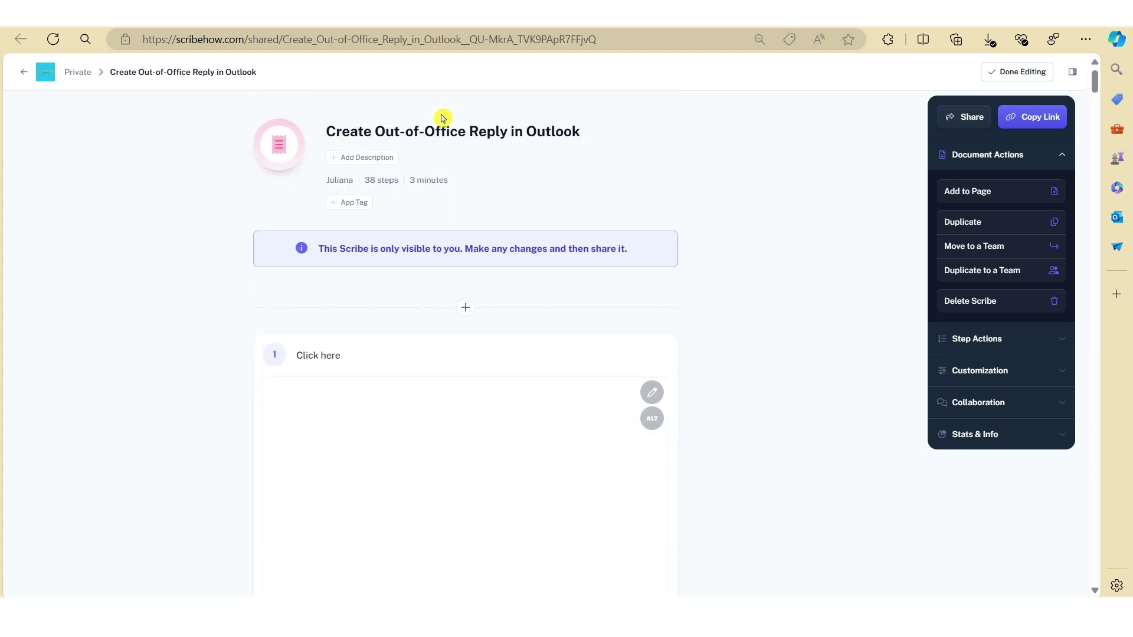
{"action": "scroll", "coordinate": [319, 242], "scroll_direction": "down", "scroll_amount": 1}
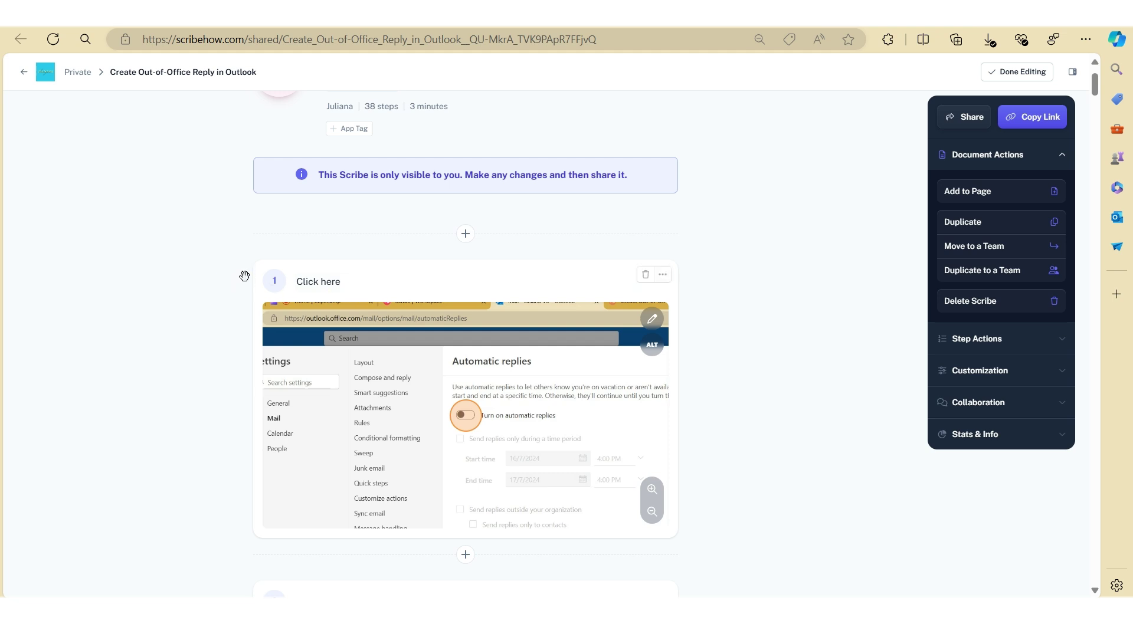
{"action": "left_click_drag", "start_coordinate": [243, 277], "coordinate": [461, 397]}
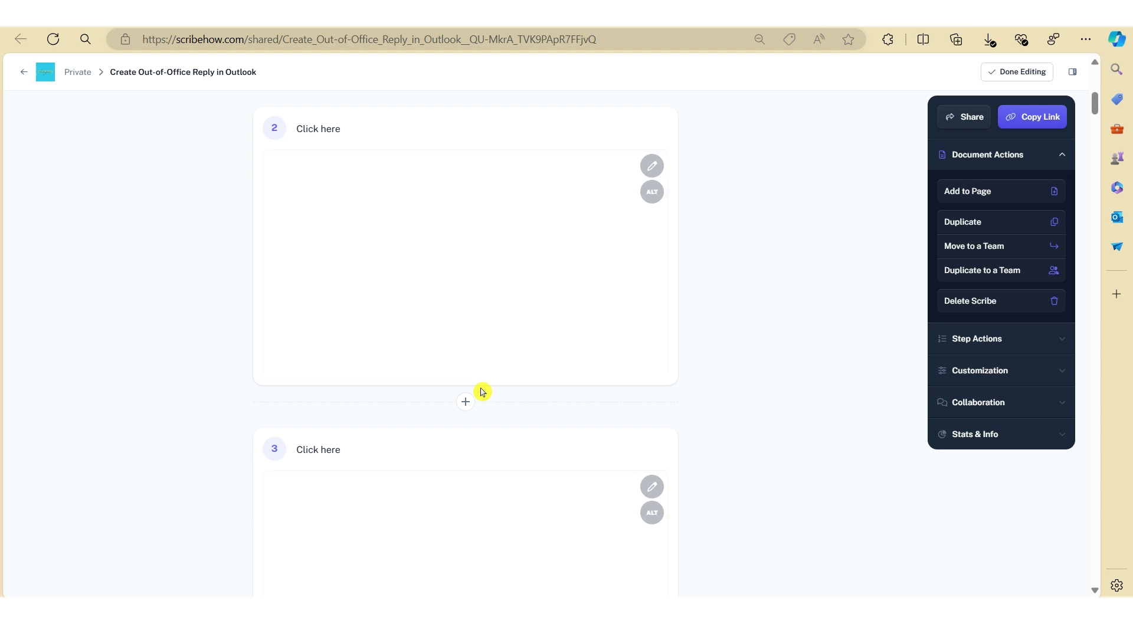
{"action": "scroll", "coordinate": [480, 393], "scroll_direction": "up", "scroll_amount": 10}
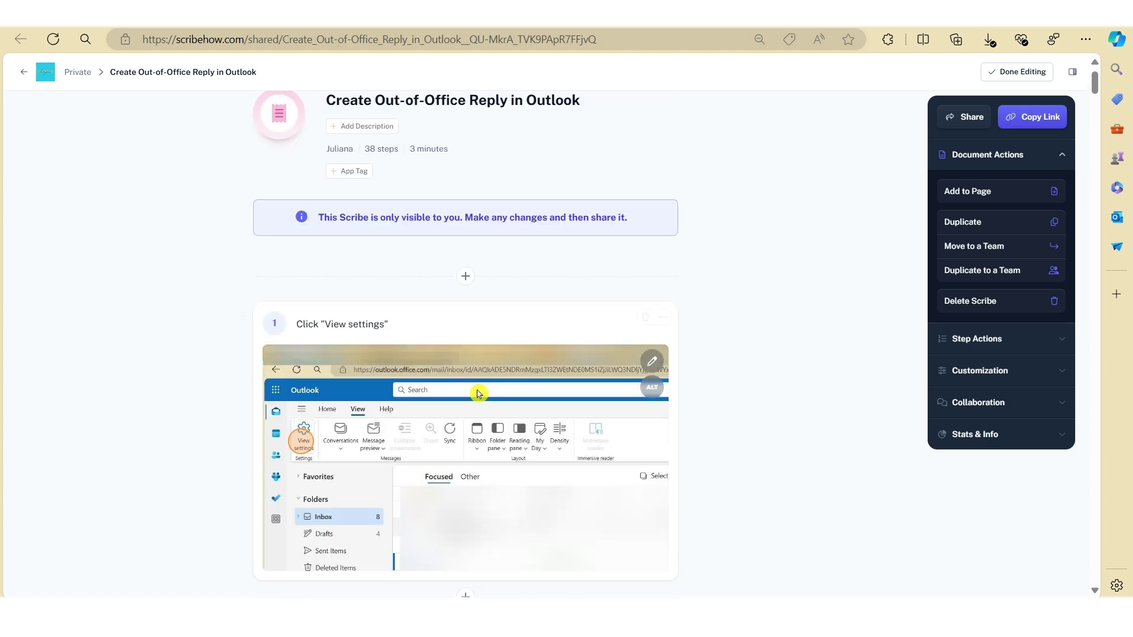
{"action": "scroll", "coordinate": [478, 394], "scroll_direction": "up", "scroll_amount": 1}
{"action": "scroll", "coordinate": [474, 394], "scroll_direction": "down", "scroll_amount": 10}
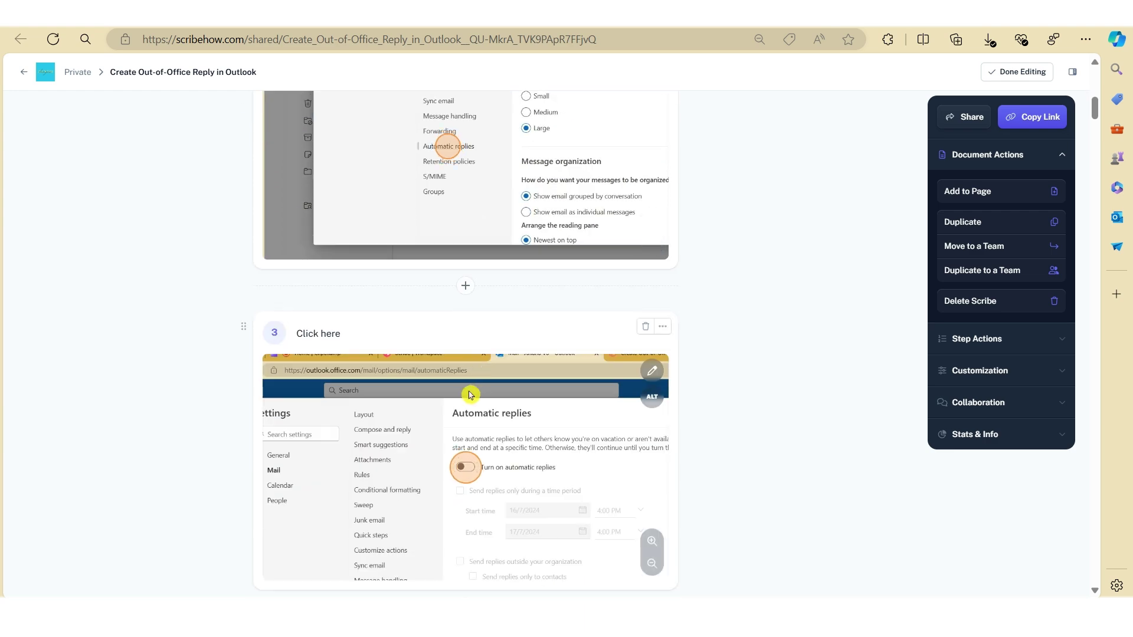
Step: Duplicate step 12 and retitle the copy 'Use the scroll icon and select the desired time.'
{"action": "scroll", "coordinate": [347, 288], "scroll_direction": "down", "scroll_amount": 1}
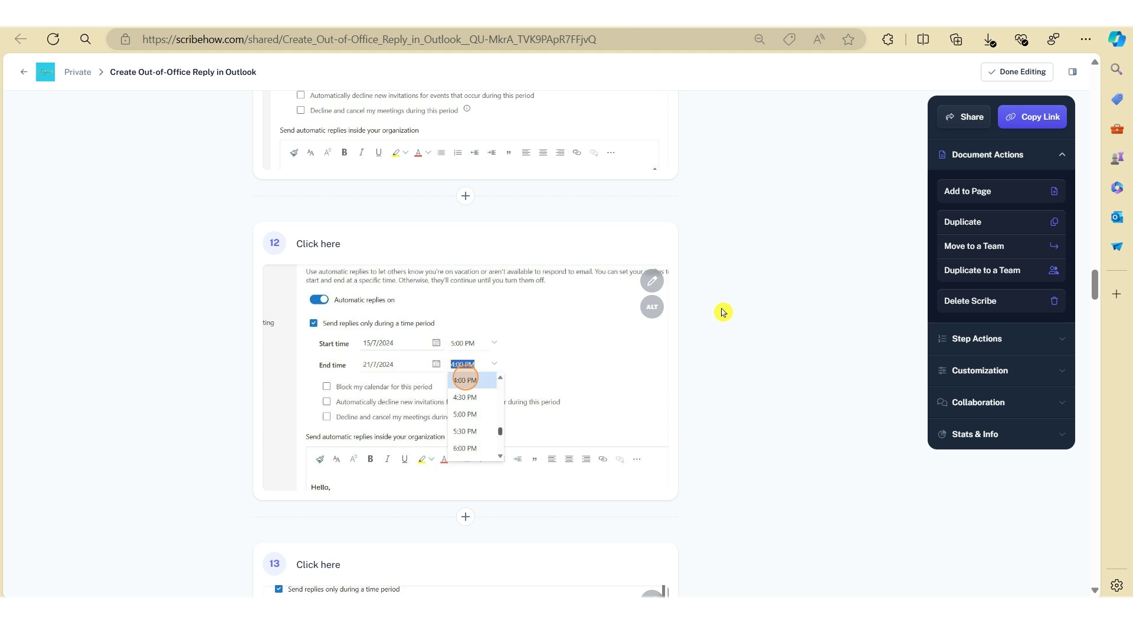
{"action": "left_click", "coordinate": [663, 236]}
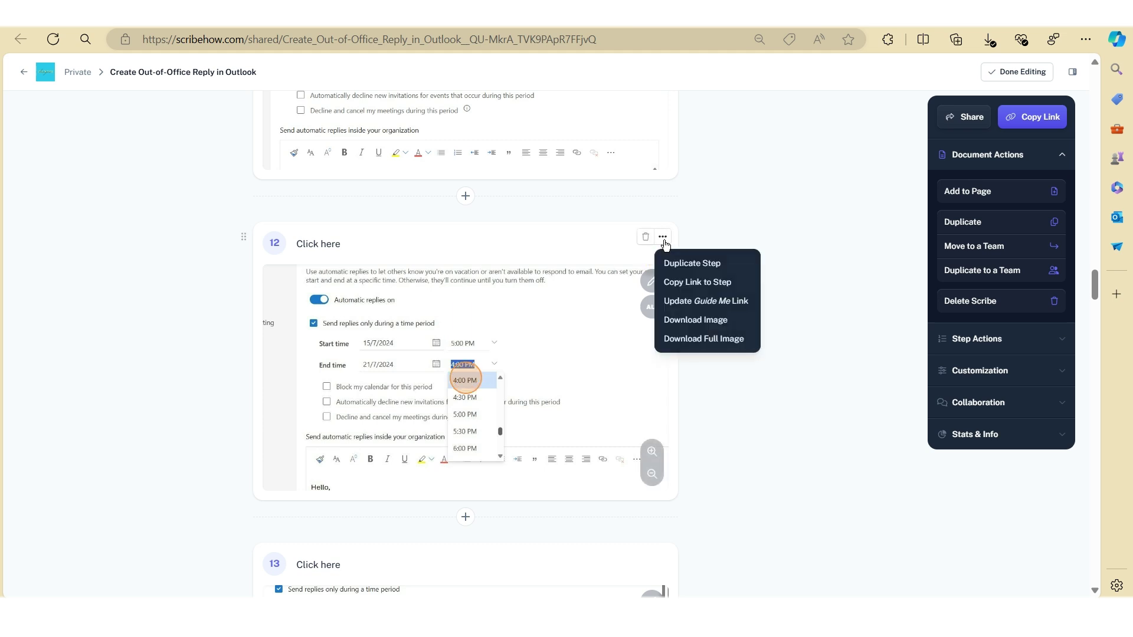
{"action": "left_click", "coordinate": [681, 265]}
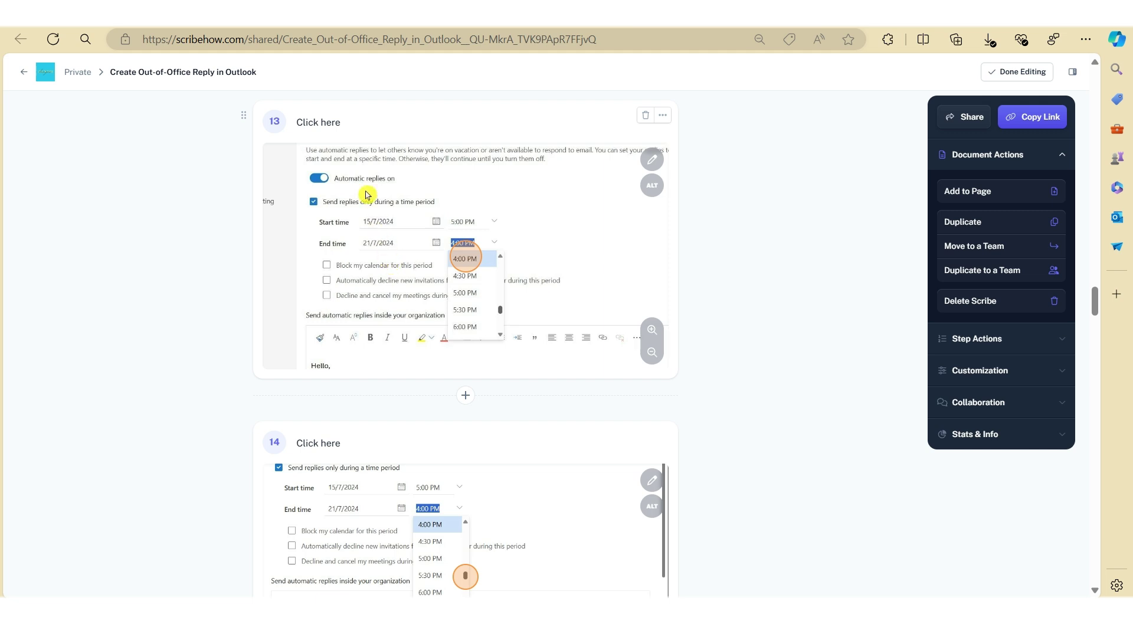
{"action": "triple_click", "coordinate": [320, 123]}
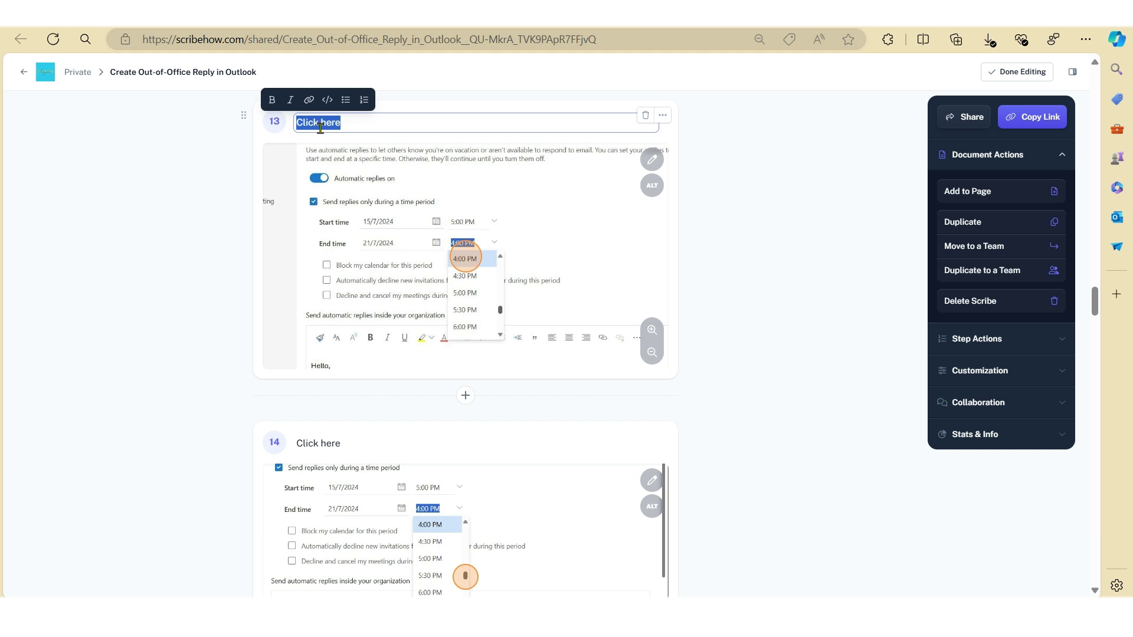
{"action": "type", "text": "Use the scrol"}
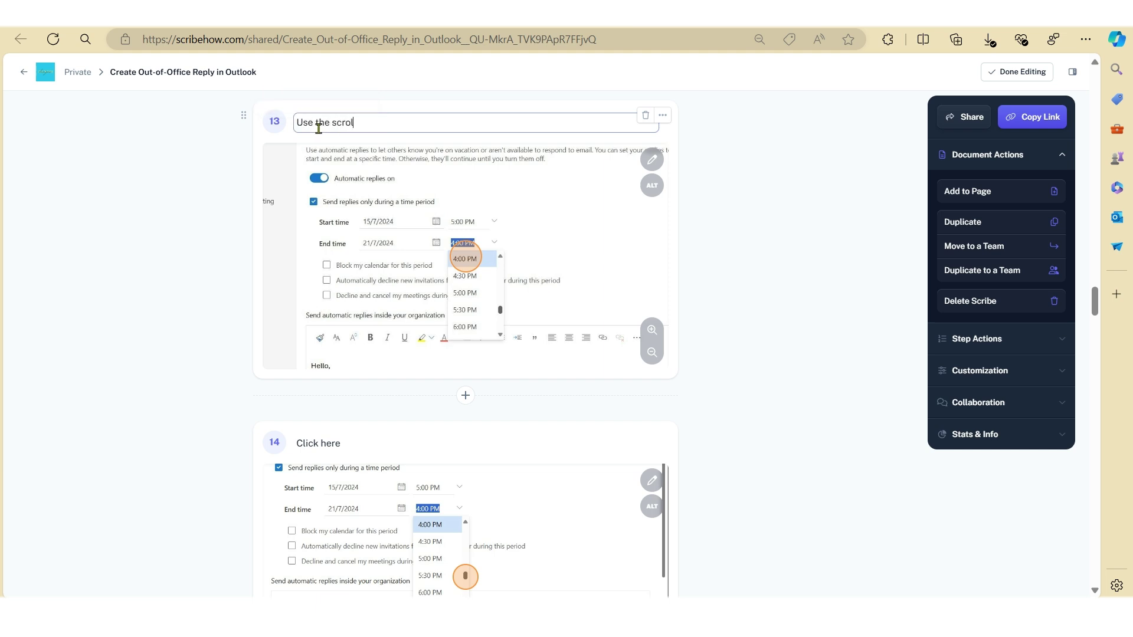
{"action": "type", "text": "l icon and select the desired time."}
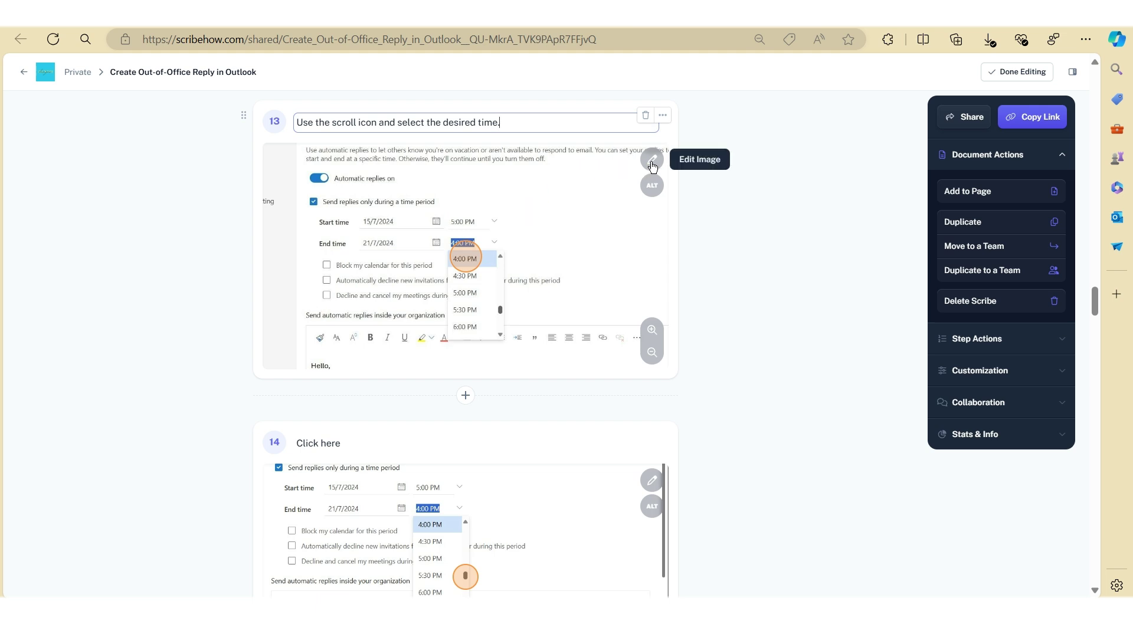
Step: Annotate step 13's screenshot, dragging the click marker from 4:00 PM to 5:30 PM
{"action": "left_click", "coordinate": [652, 163]}
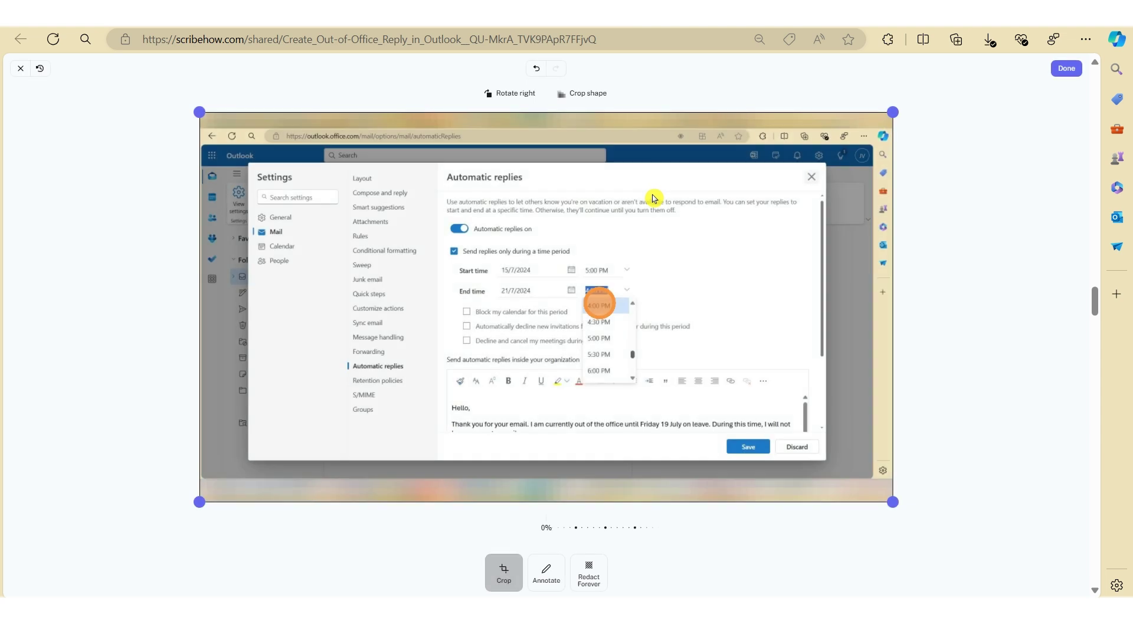
{"action": "left_click", "coordinate": [547, 576]}
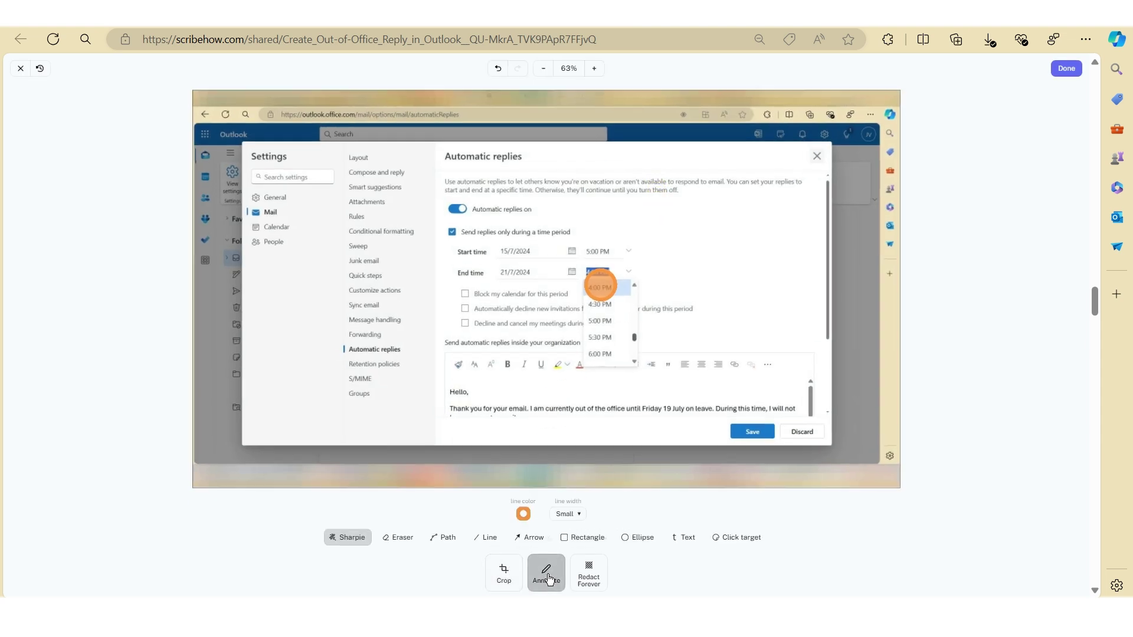
{"action": "left_click_drag", "start_coordinate": [600, 284], "coordinate": [636, 338]}
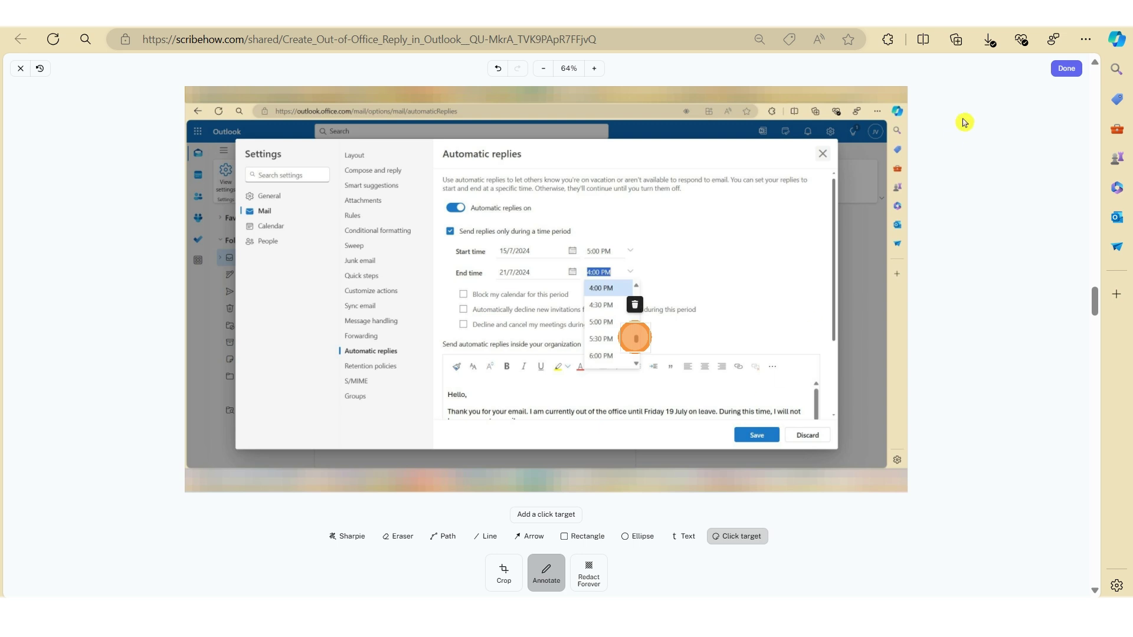
{"action": "left_click", "coordinate": [1055, 75]}
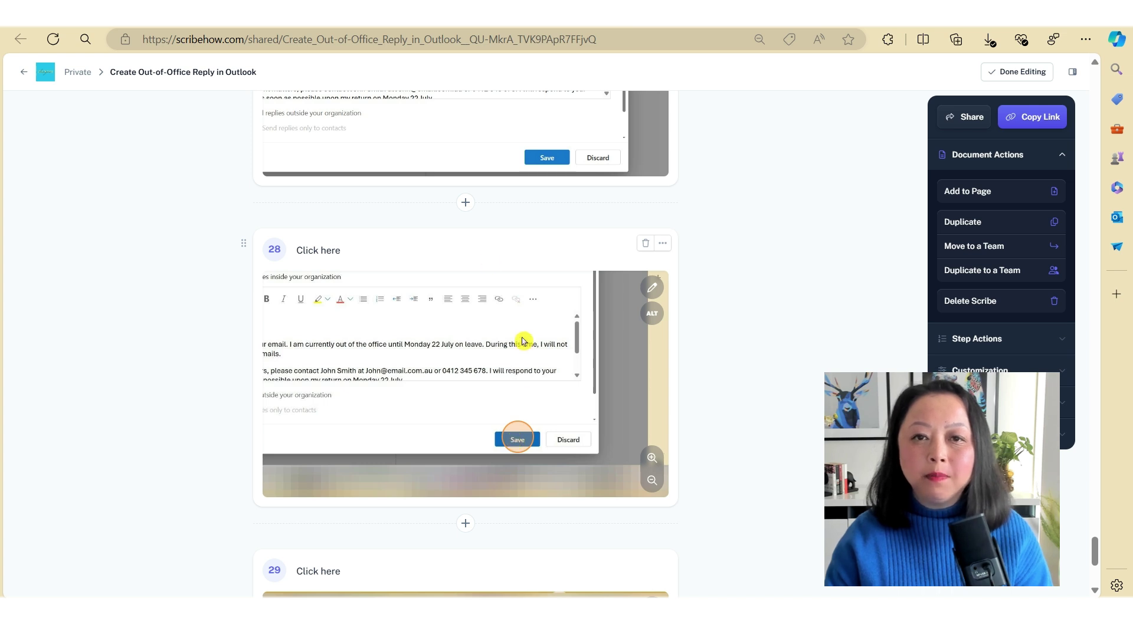
Step: Insert a new blank step between steps 27 and 28
{"action": "left_click", "coordinate": [465, 203]}
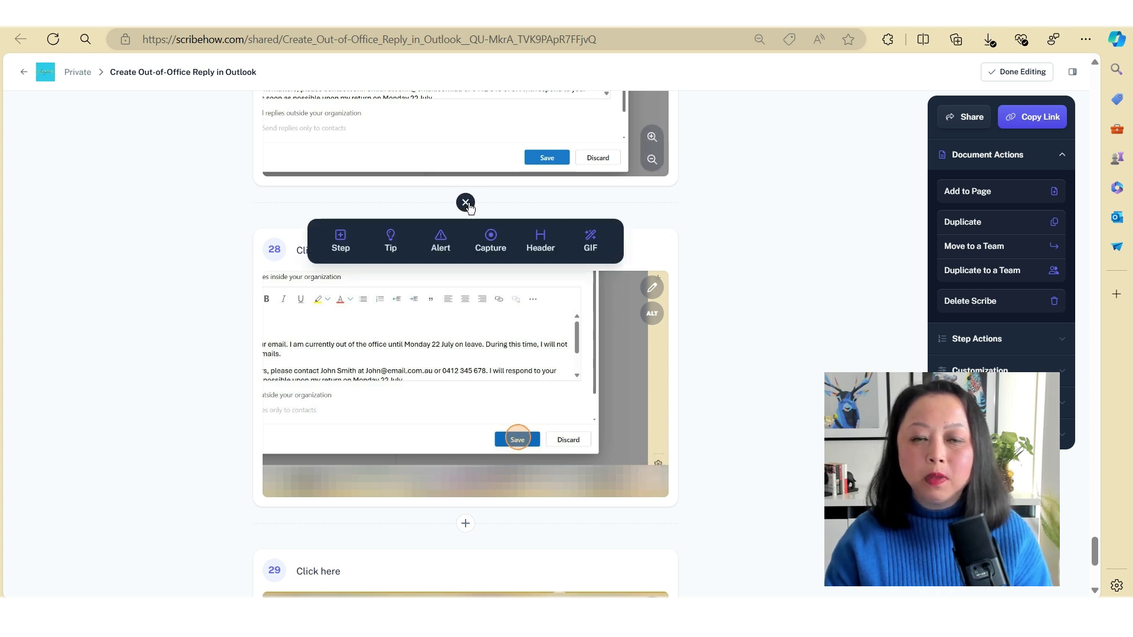
{"action": "left_click", "coordinate": [336, 242]}
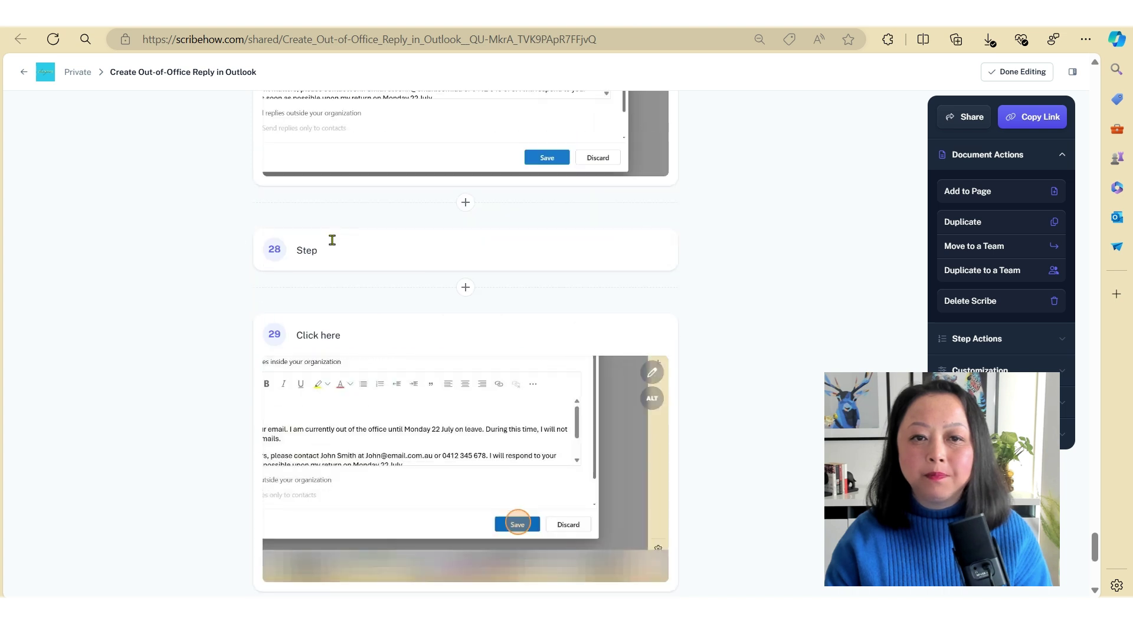
{"action": "left_click_drag", "start_coordinate": [331, 240], "coordinate": [370, 272]}
{"action": "left_click", "coordinate": [370, 271]}
Step: Title the new step 'Select Save to continue.' with the word Save in bold
{"action": "double_click", "coordinate": [313, 254]}
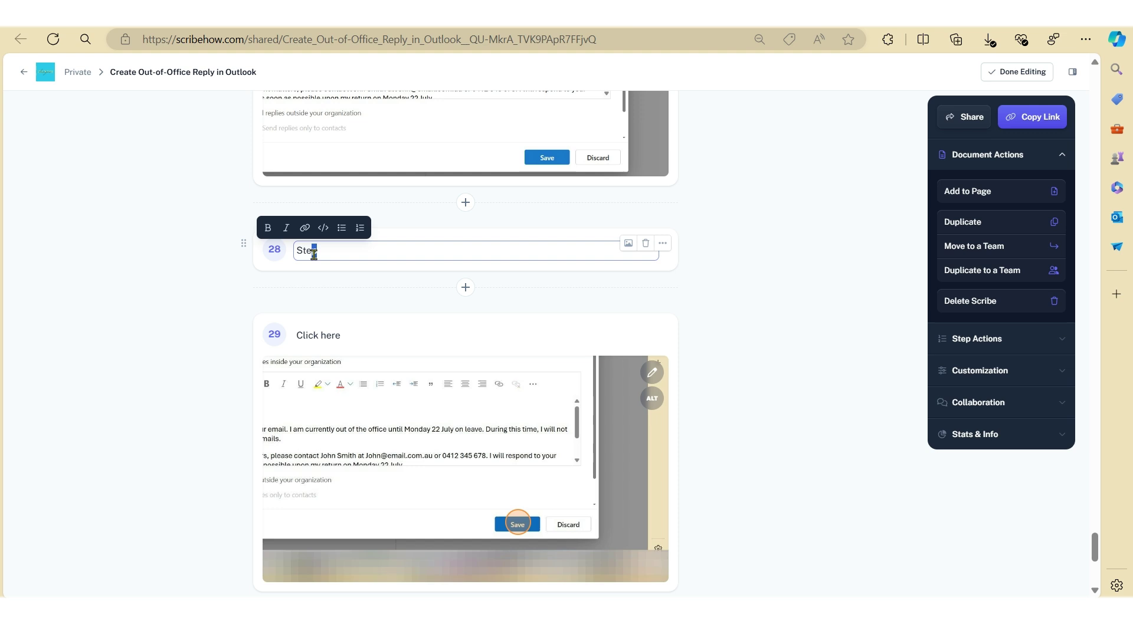
{"action": "type", "text": "Select Save, "}
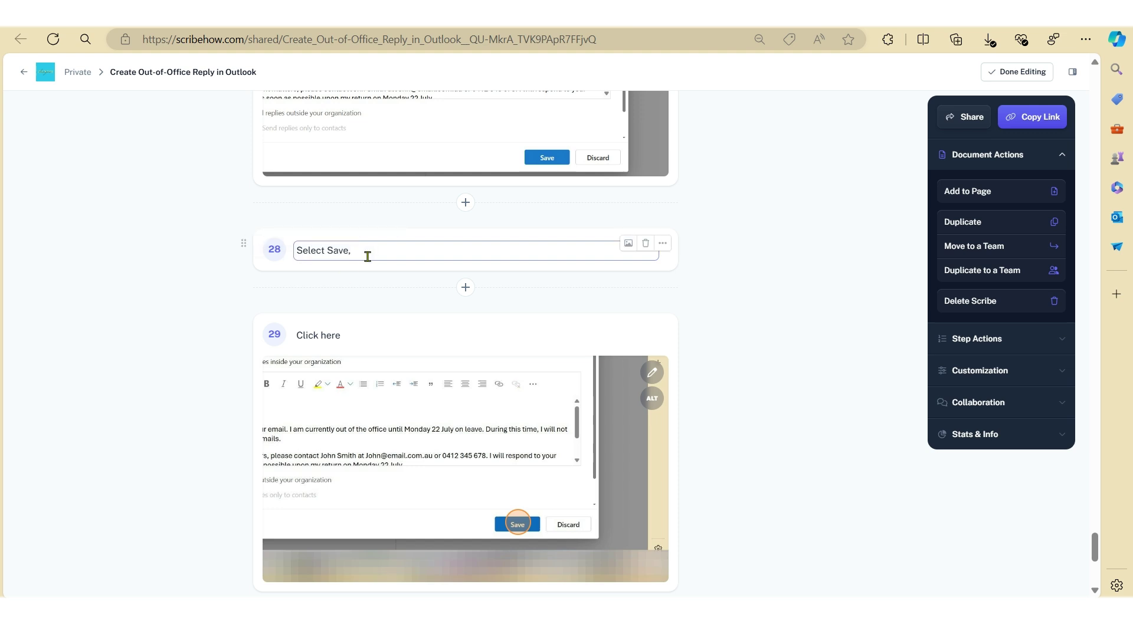
{"action": "type", "text": " to continue."}
{"action": "double_click", "coordinate": [337, 250]}
{"action": "key", "text": "ctrl+b"}
{"action": "left_click", "coordinate": [433, 267]}
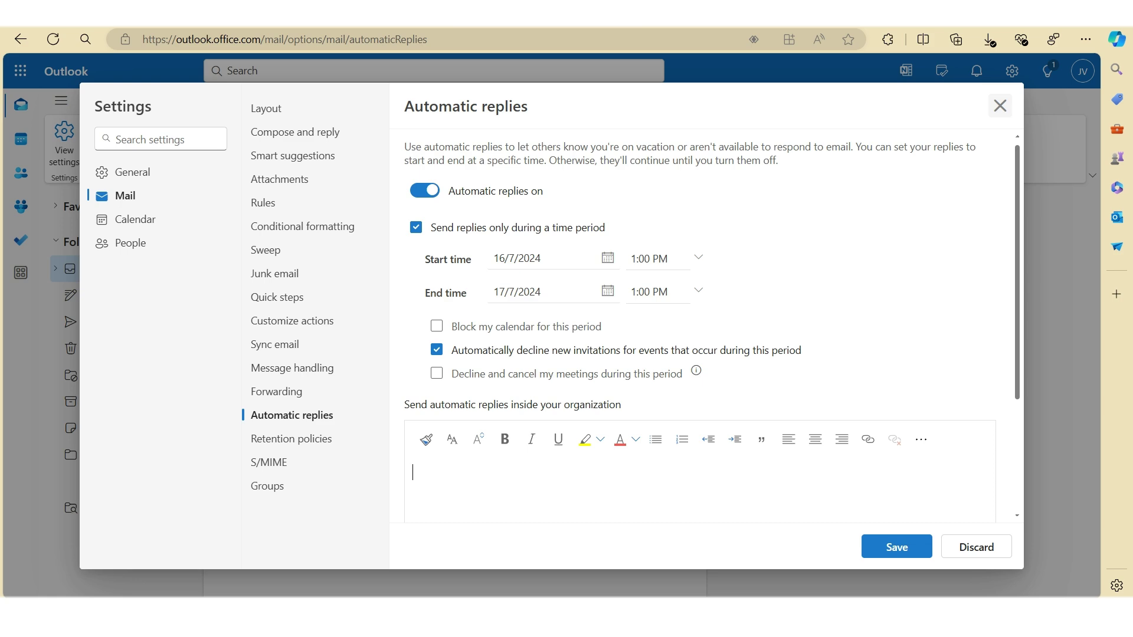
Step: Snip the Outlook automatic replies settings, save it to the Desktop, and return to Scribe
{"action": "left_click", "coordinate": [394, 154]}
{"action": "left_click_drag", "start_coordinate": [8, 55], "coordinate": [1100, 597]}
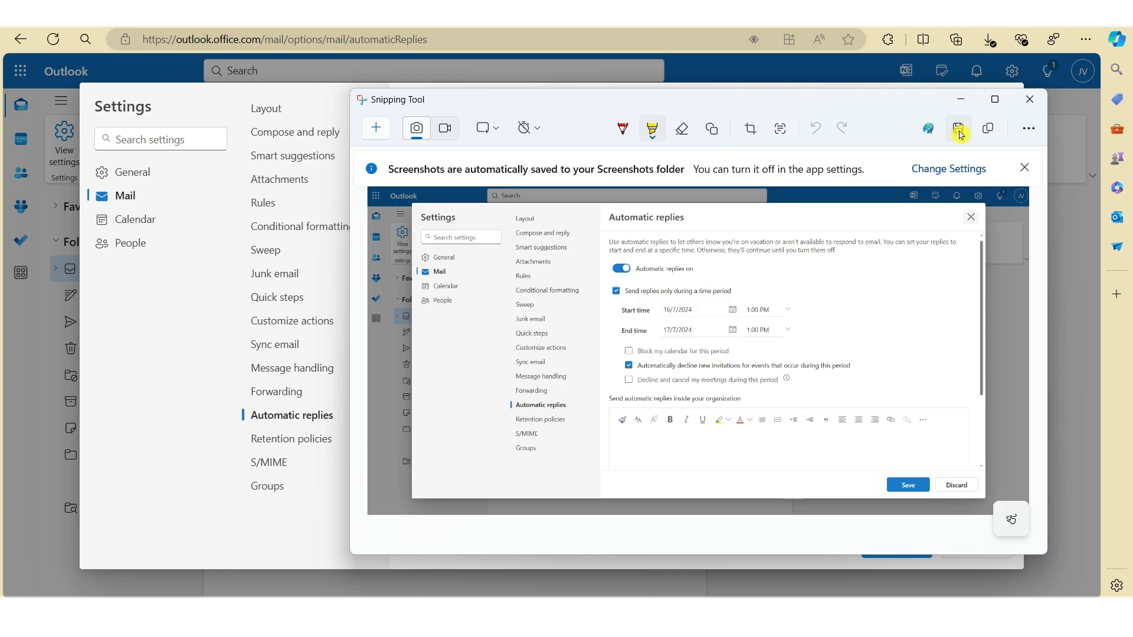
{"action": "left_click", "coordinate": [959, 131]}
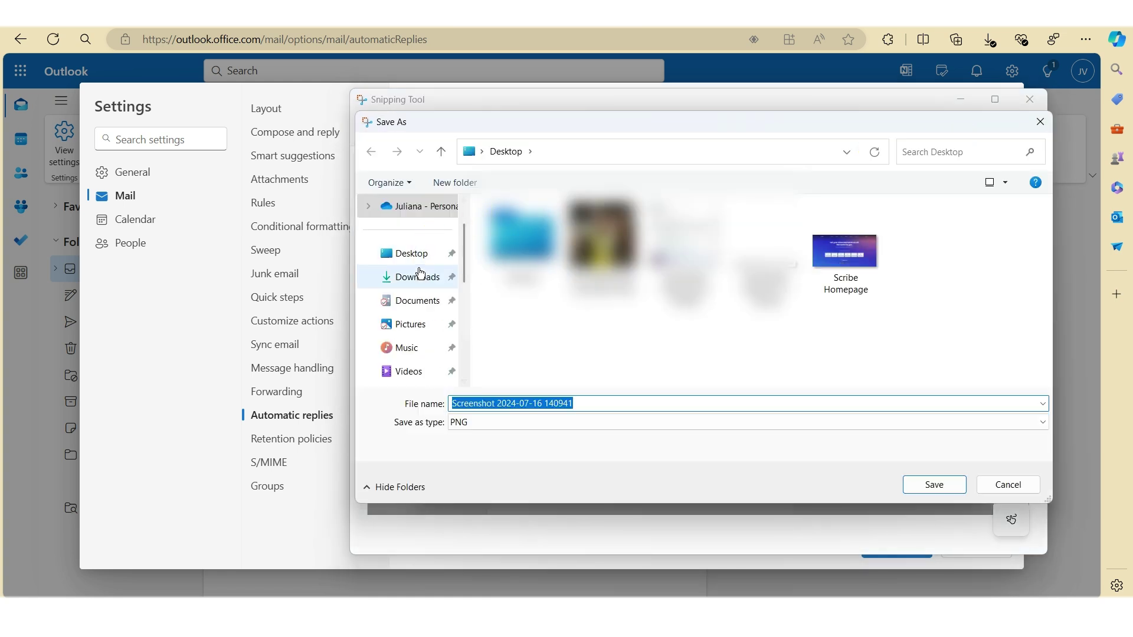
{"action": "left_click", "coordinate": [417, 254]}
{"action": "left_click", "coordinate": [934, 486]}
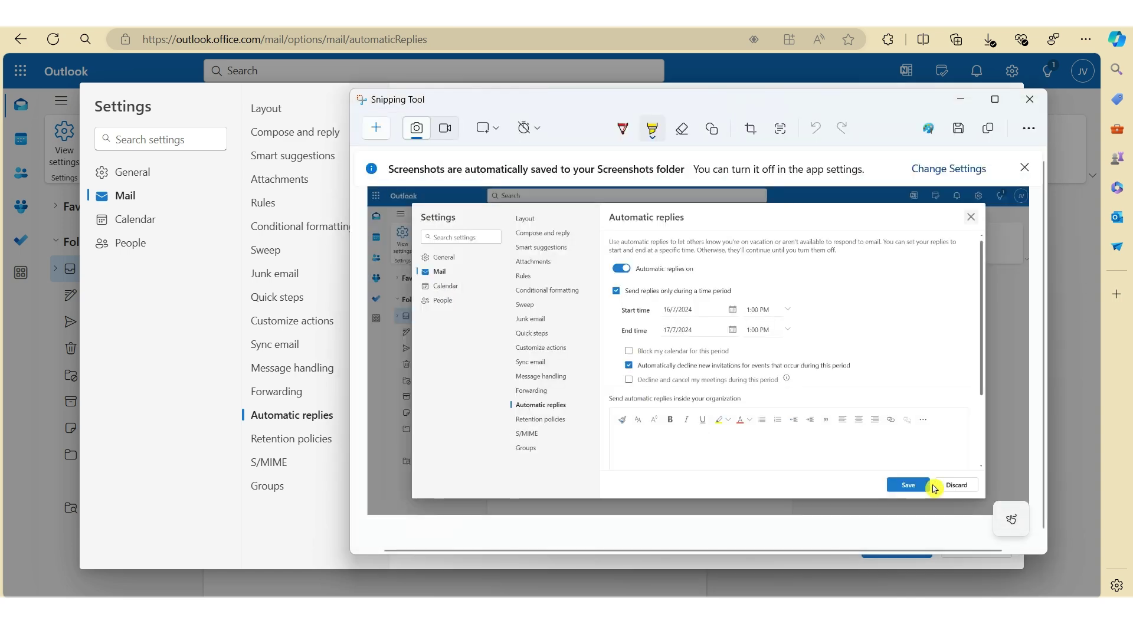
{"action": "left_click", "coordinate": [1033, 101]}
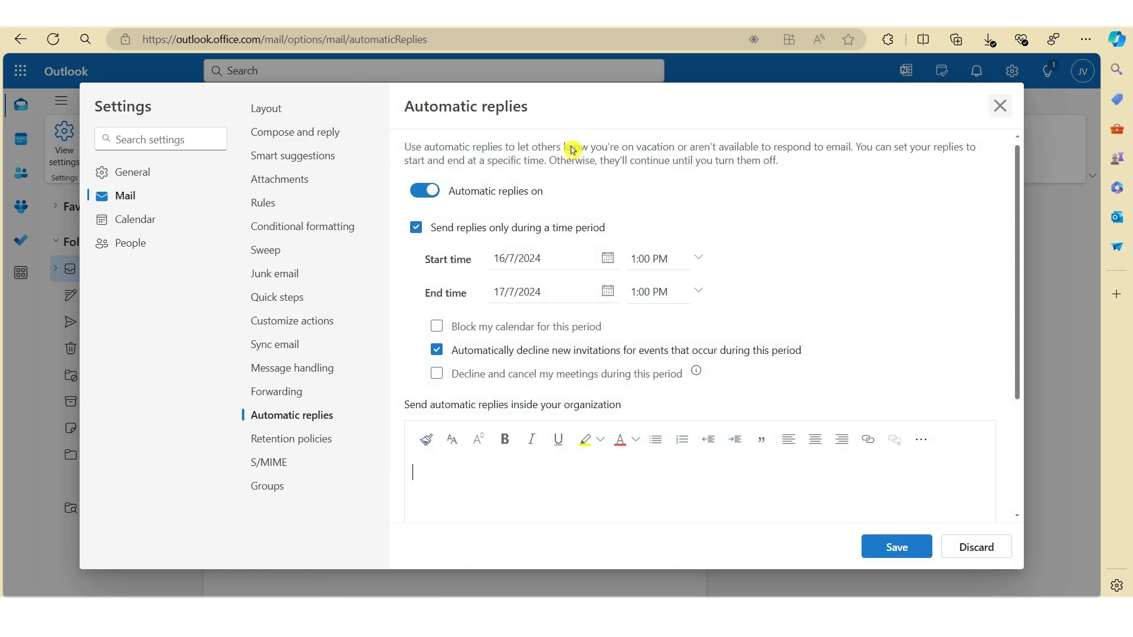
{"action": "left_click", "coordinate": [673, 28]}
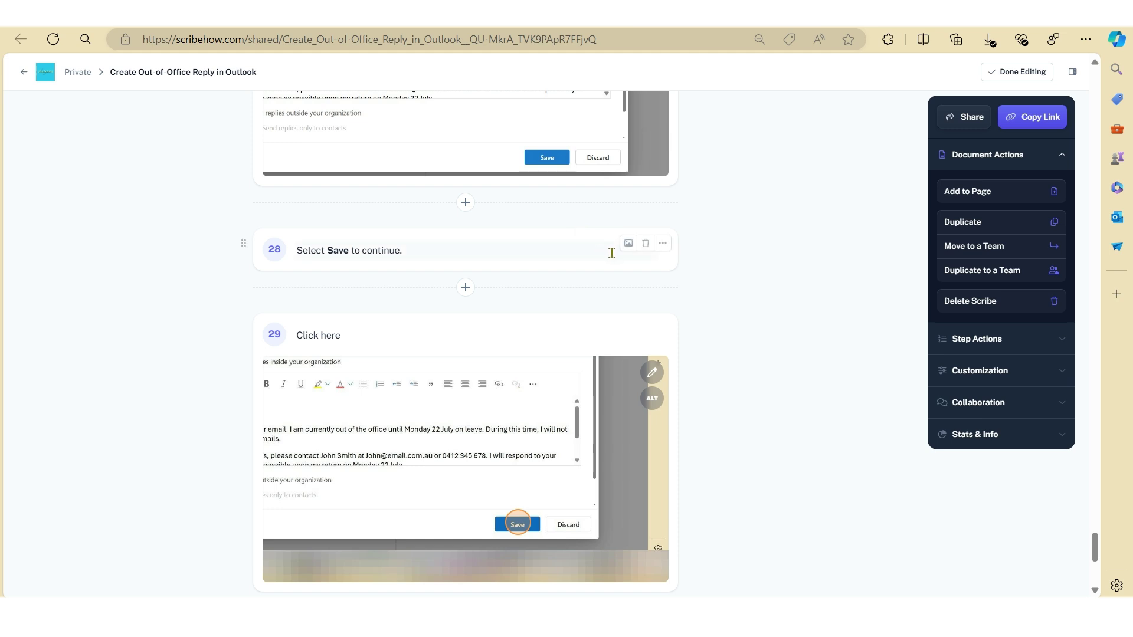
{"action": "left_click", "coordinate": [628, 244]}
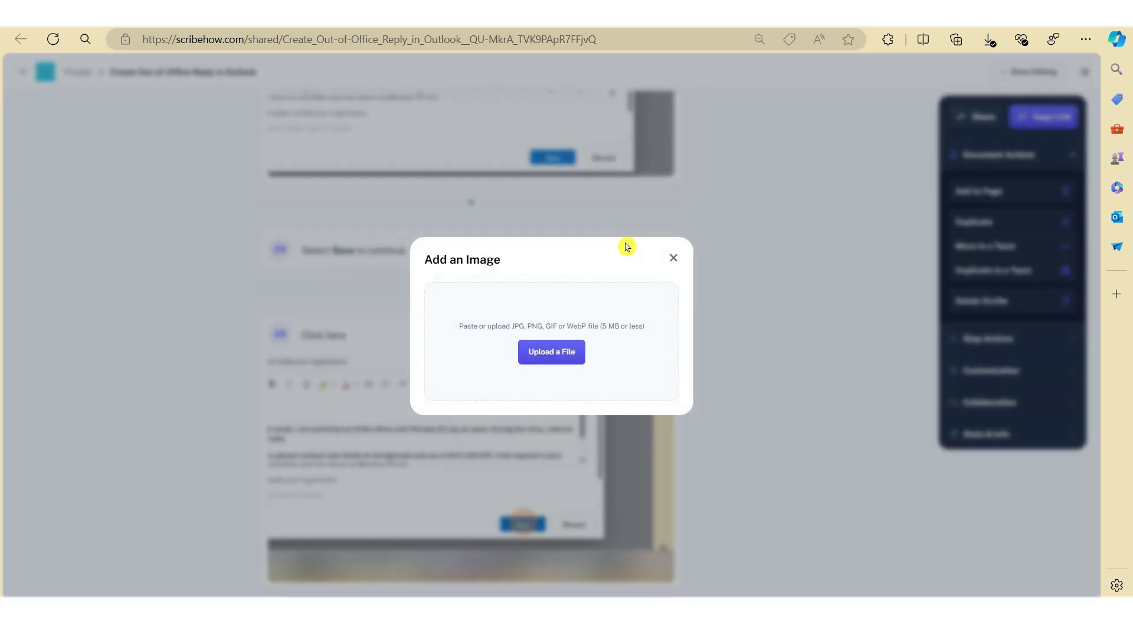
{"action": "left_click", "coordinate": [568, 350]}
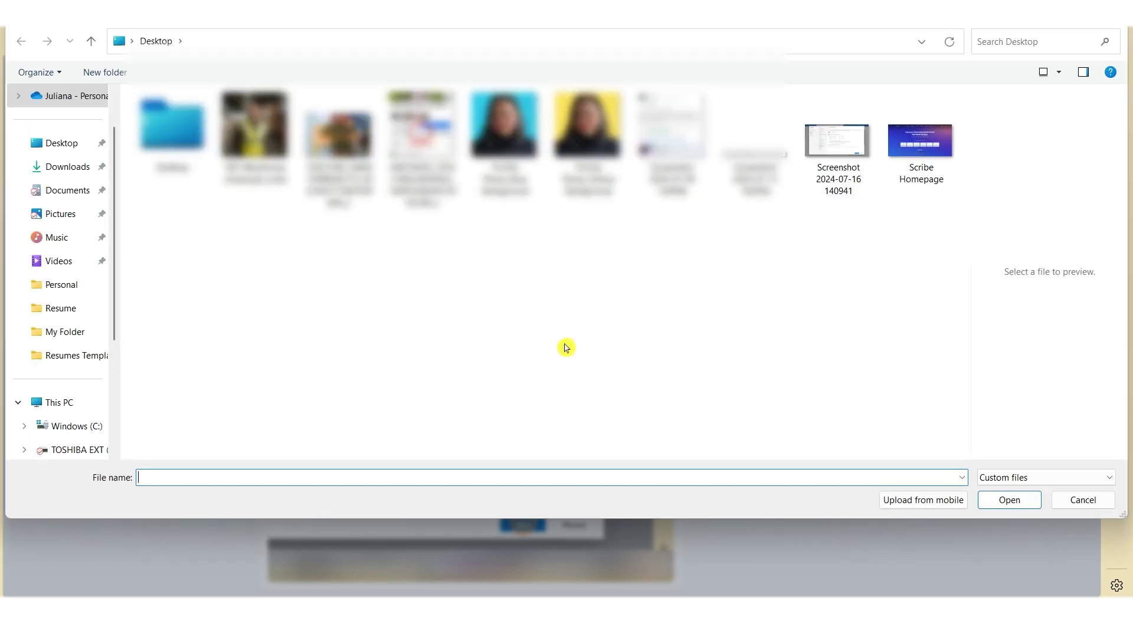
{"action": "left_click", "coordinate": [859, 169]}
{"action": "left_click", "coordinate": [991, 502]}
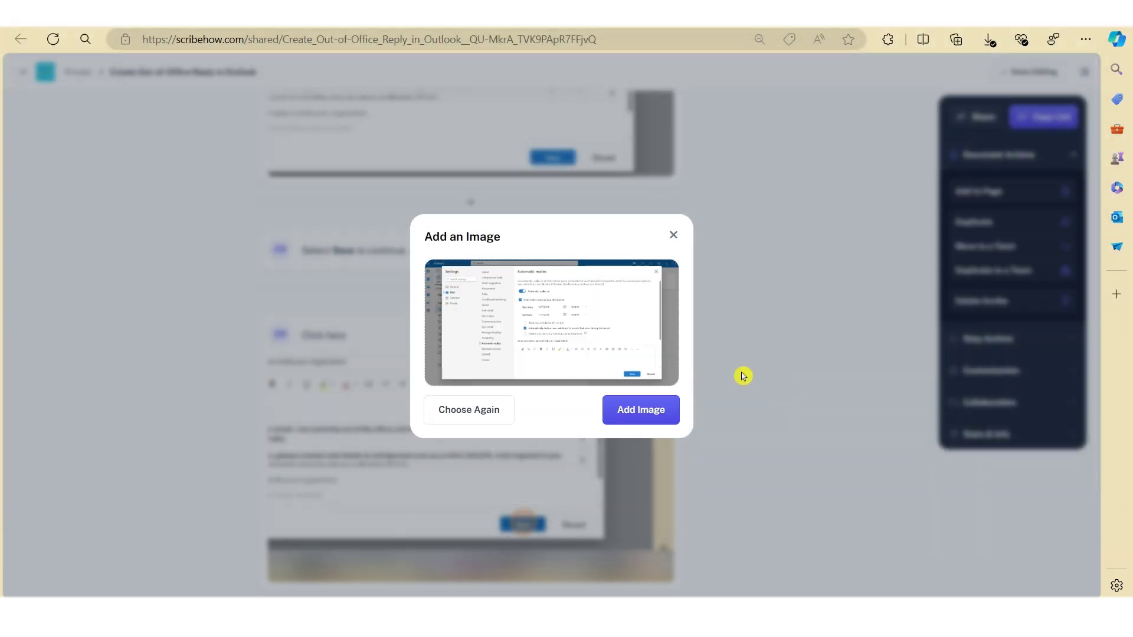
{"action": "left_click", "coordinate": [642, 411]}
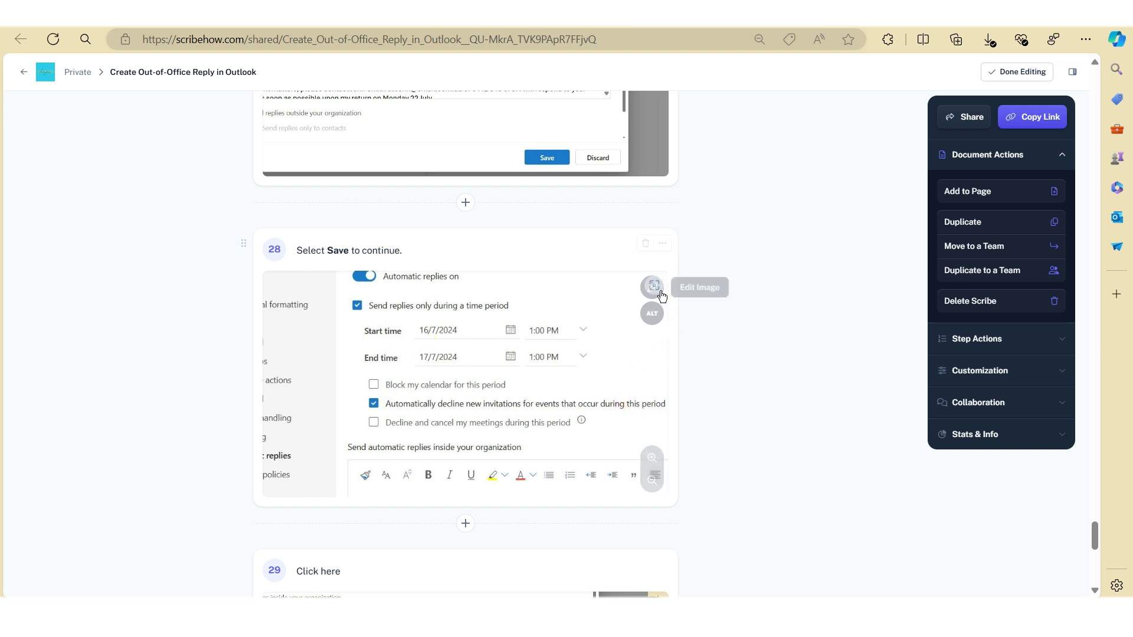
Step: Crop step 28's screenshot down to the Save and Discard area in the lower right
{"action": "left_click", "coordinate": [653, 288]}
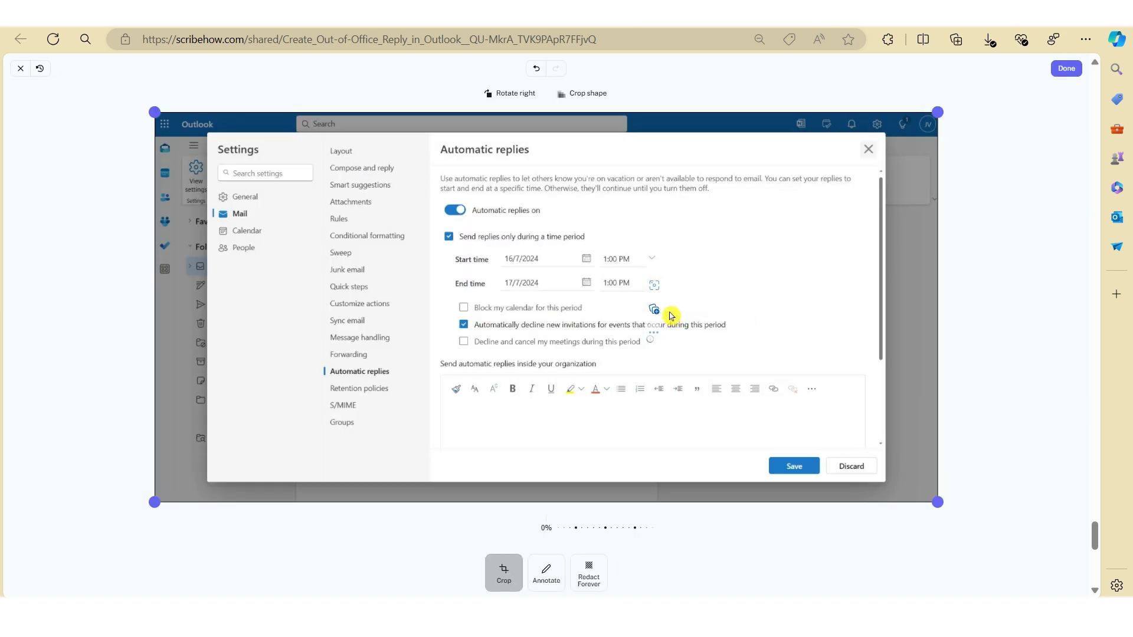
{"action": "left_click_drag", "start_coordinate": [154, 112], "coordinate": [623, 367]}
{"action": "left_click", "coordinate": [1066, 69]}
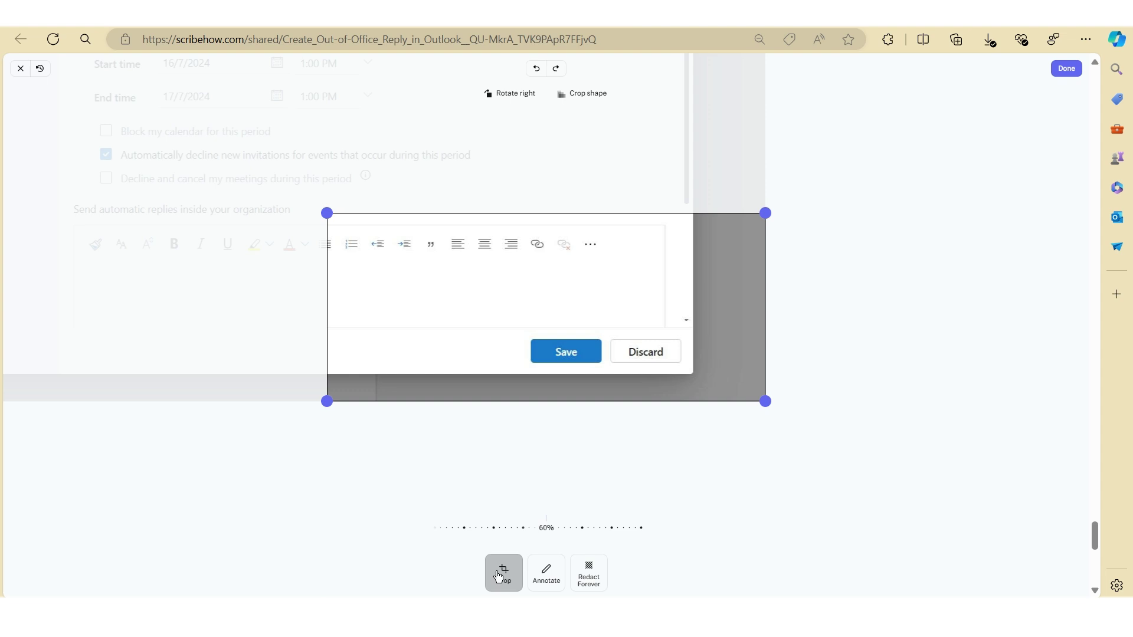
Step: Place a click target on the Save button and save the edited image
{"action": "left_click", "coordinate": [547, 575]}
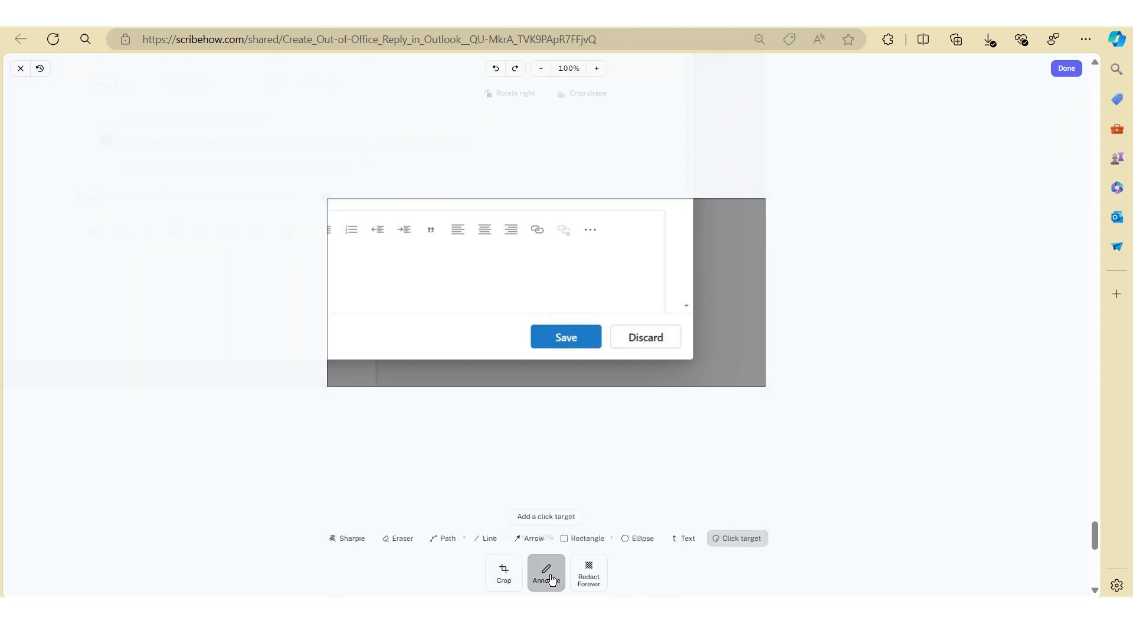
{"action": "left_click", "coordinate": [727, 537]}
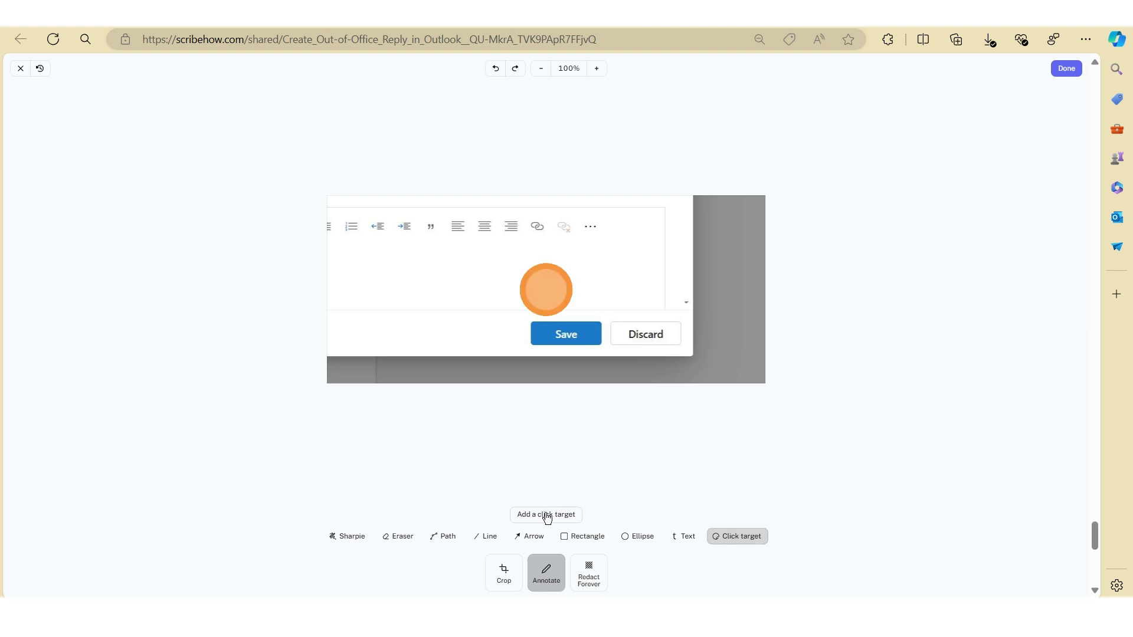
{"action": "left_click", "coordinate": [547, 287]}
{"action": "left_click_drag", "start_coordinate": [546, 287], "coordinate": [567, 329]}
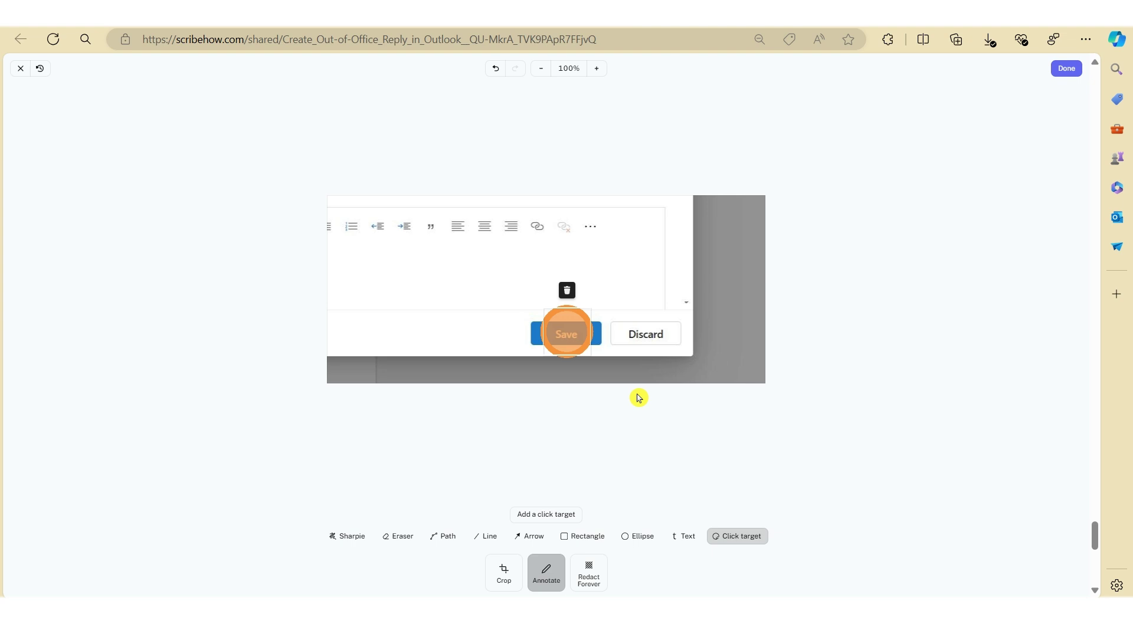
{"action": "left_click", "coordinate": [1066, 68]}
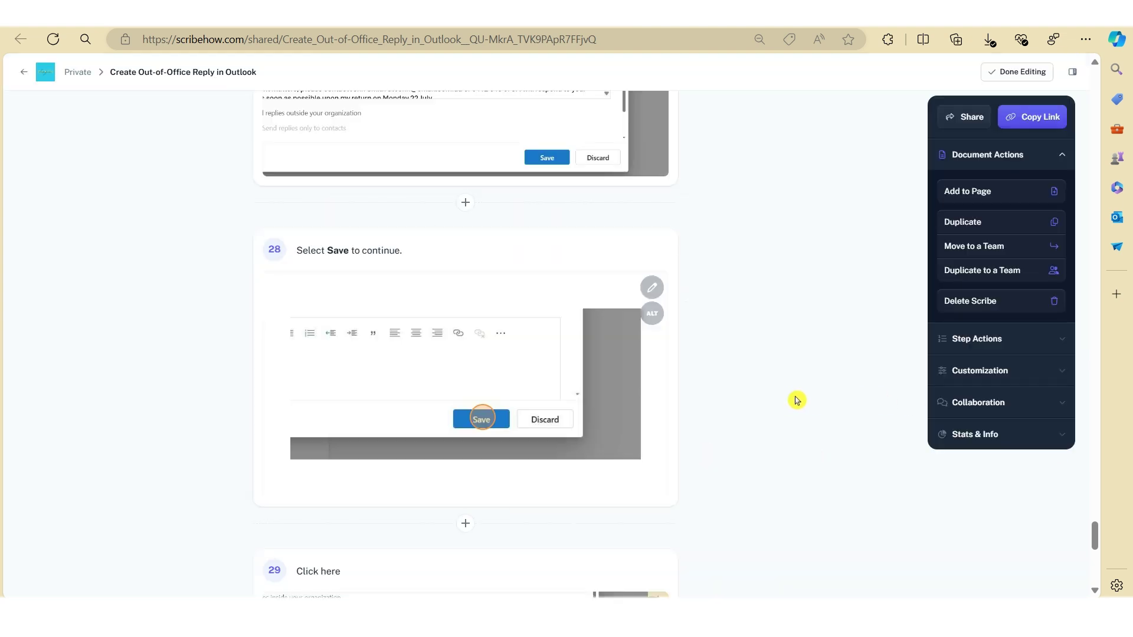
{"action": "scroll", "coordinate": [749, 428], "scroll_direction": "down", "scroll_amount": 3}
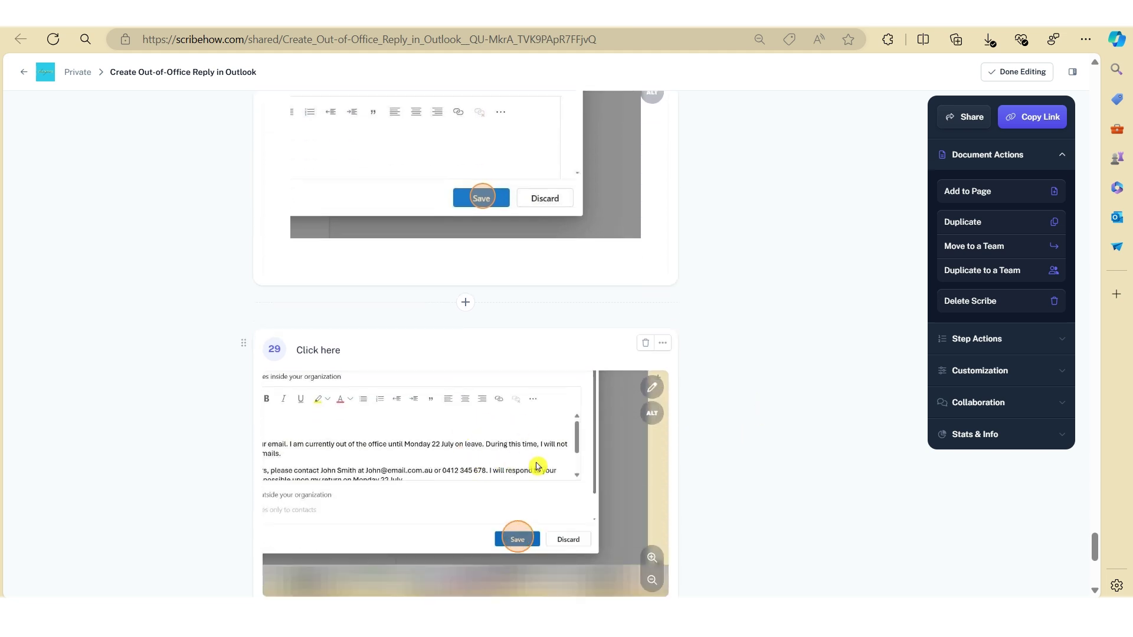
{"action": "scroll", "coordinate": [534, 463], "scroll_direction": "up", "scroll_amount": 2}
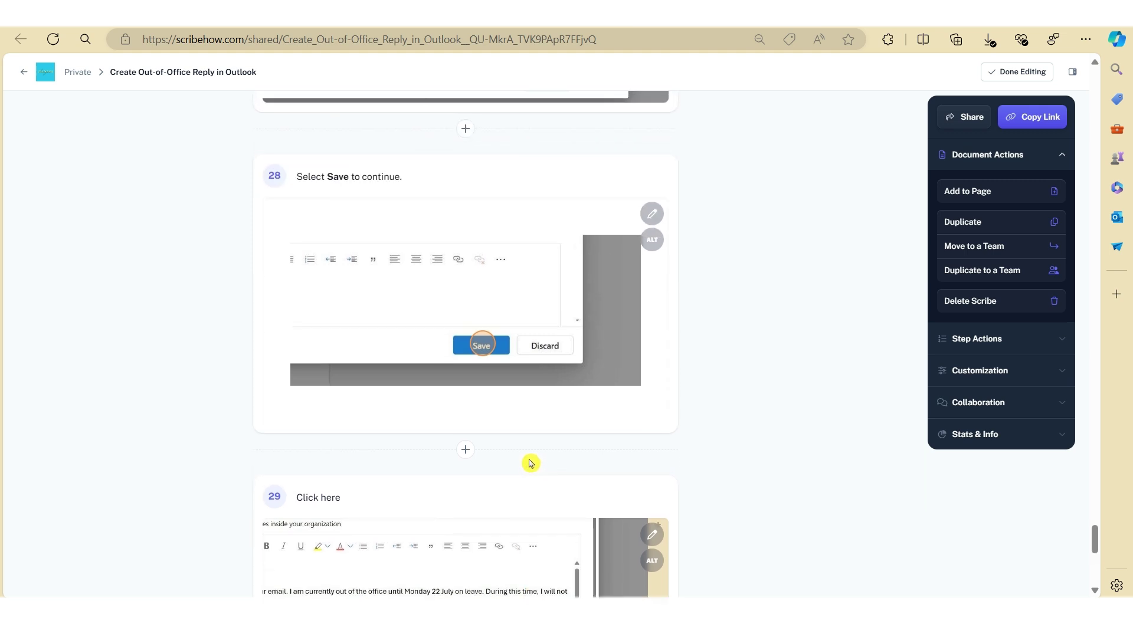